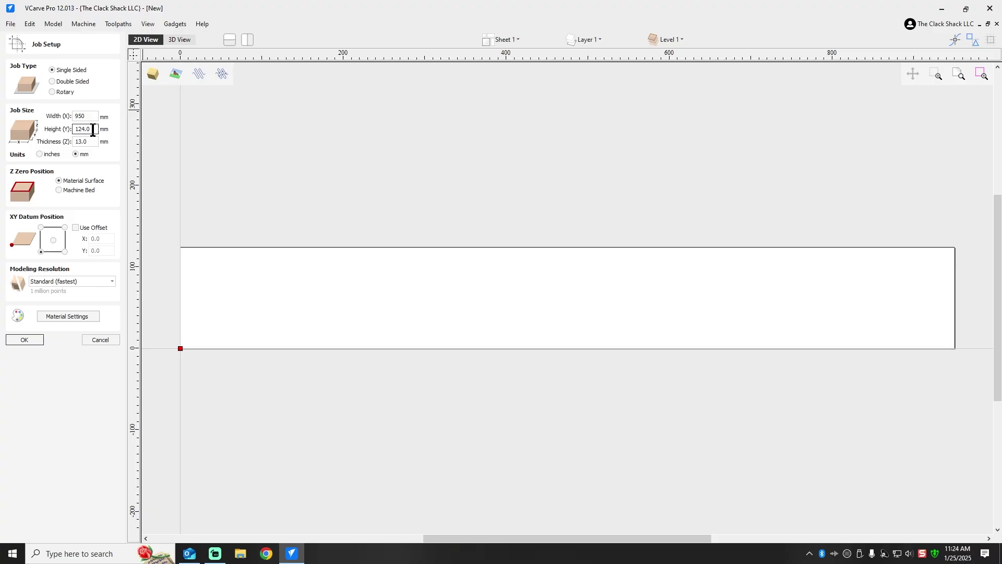
Step: Set the job height to 140 mm and the material thickness to 19.6 mm
double_click(96, 129)
text(140)
key(Return)
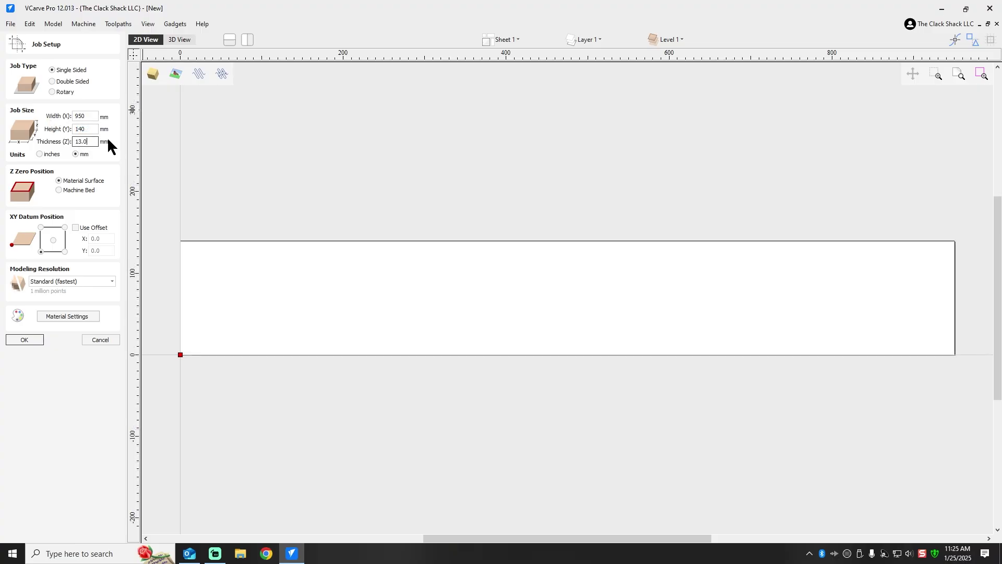
key(Tab)
text(19.6)
Step: Change the material appearance to Oak and accept the job setup
click(60, 316)
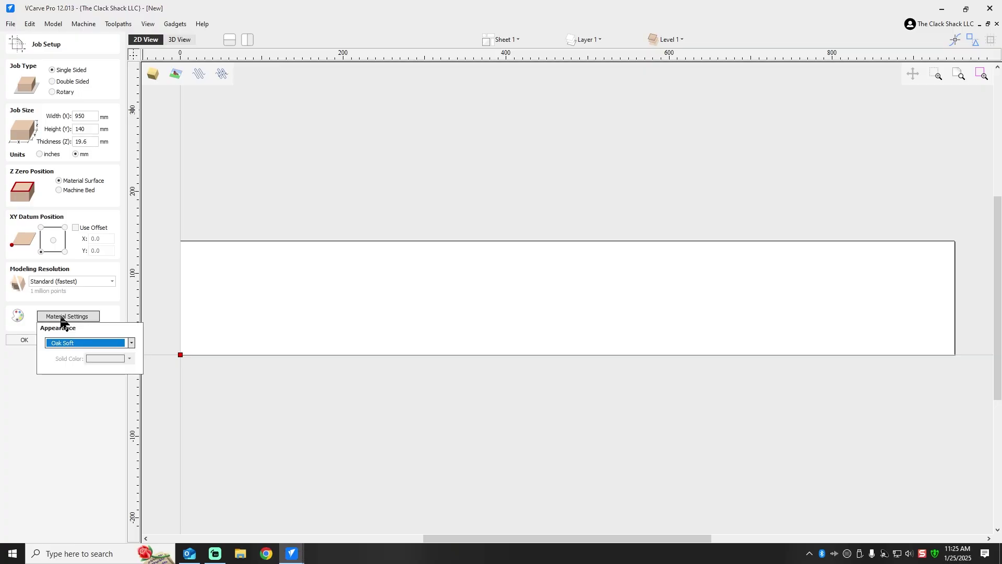
click(132, 344)
click(68, 360)
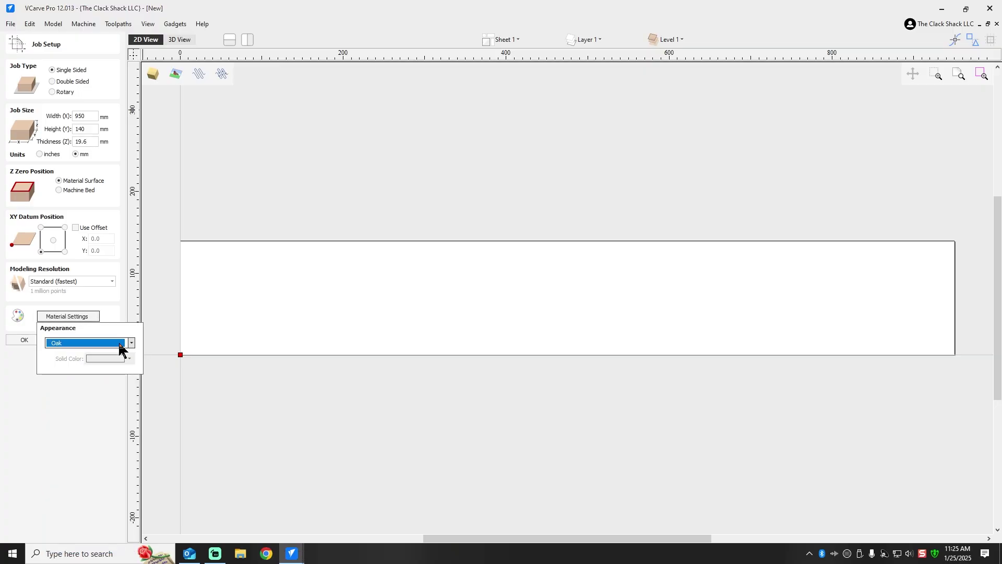
click(24, 340)
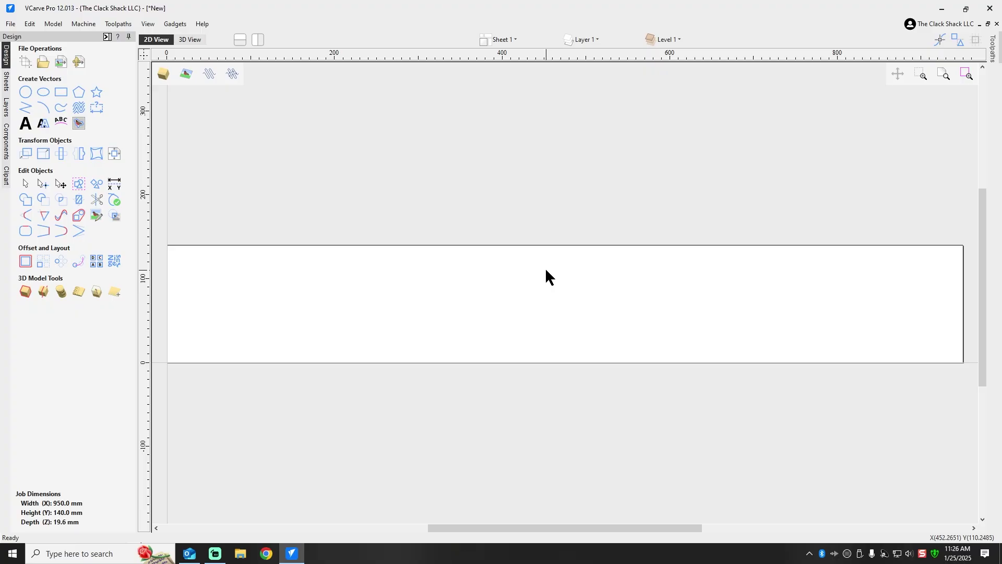
Step: Import the vectric_black_yellow bitmap from the Downloads folder into the drawing and leave it deselected
scroll(407, 286, down, 2)
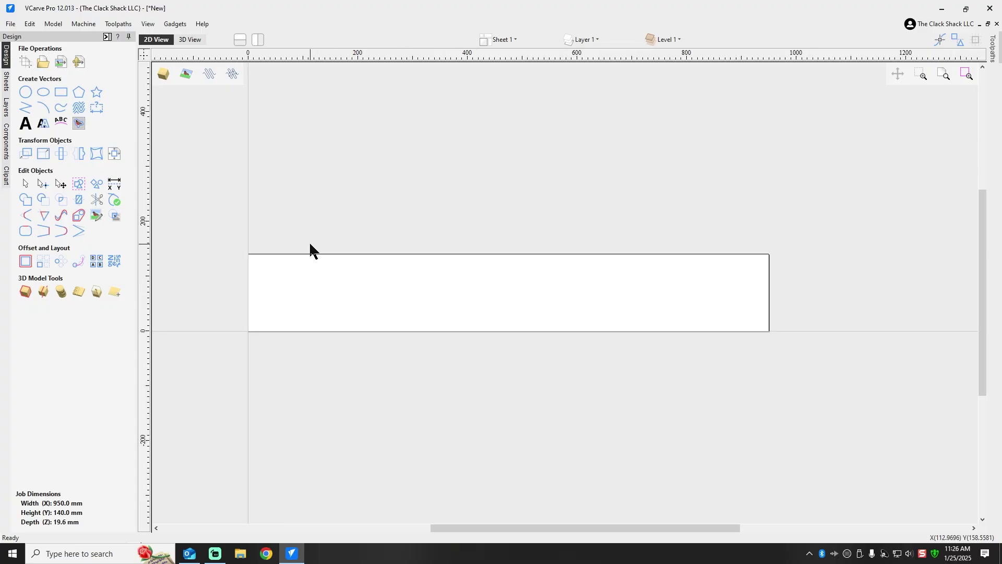
click(14, 24)
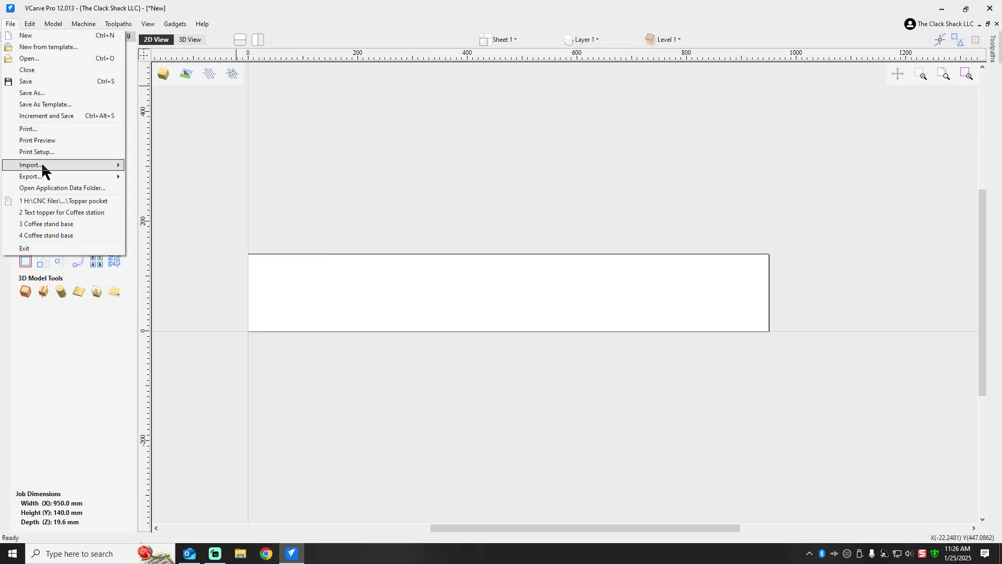
mouse_move(53, 166)
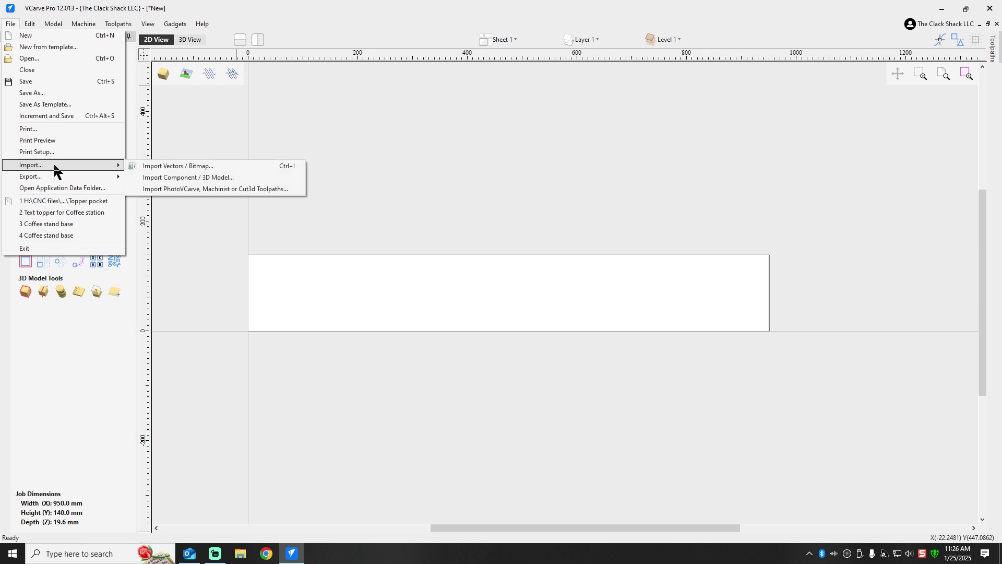
click(166, 167)
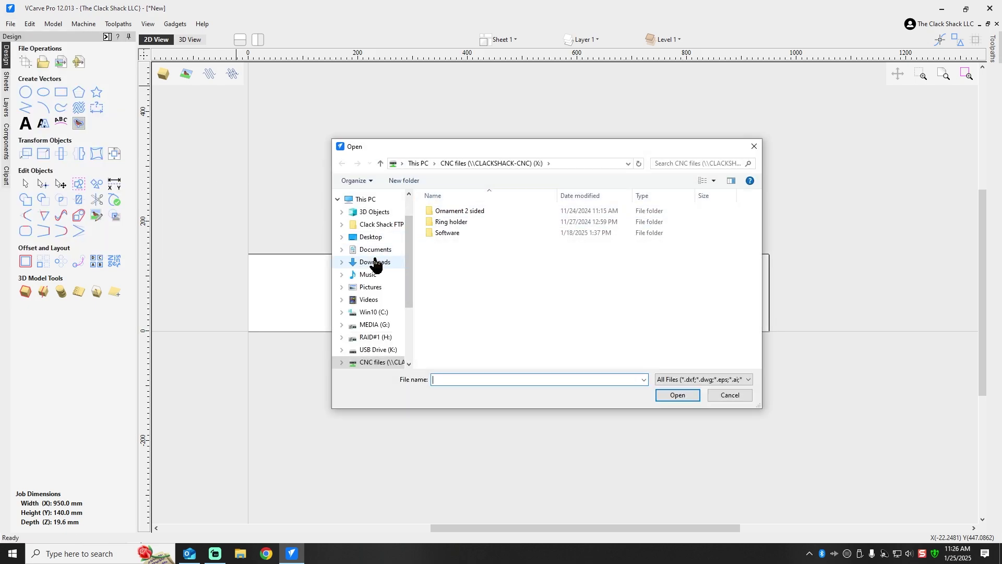
click(375, 262)
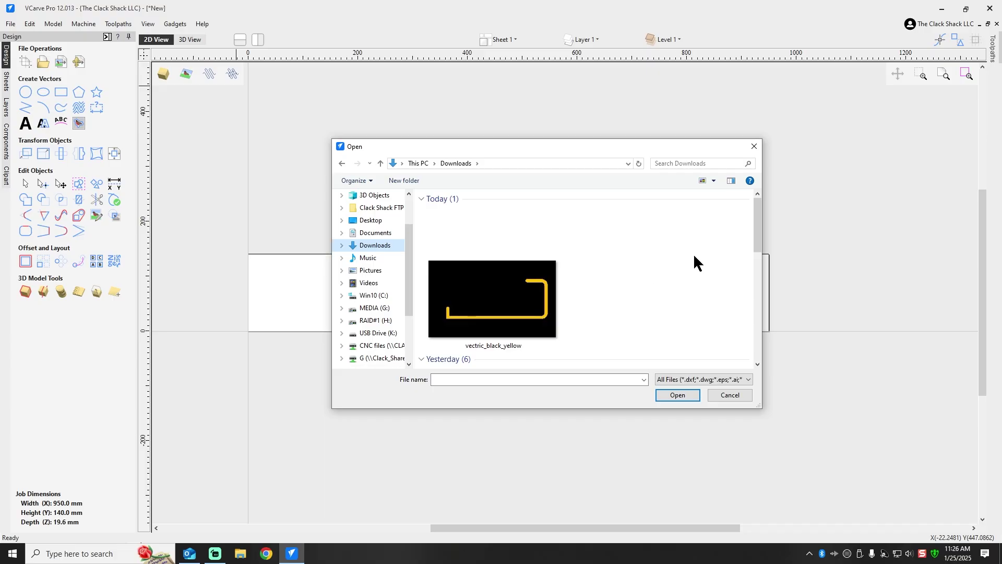
scroll(759, 209, down, 4)
scroll(758, 272, up, 5)
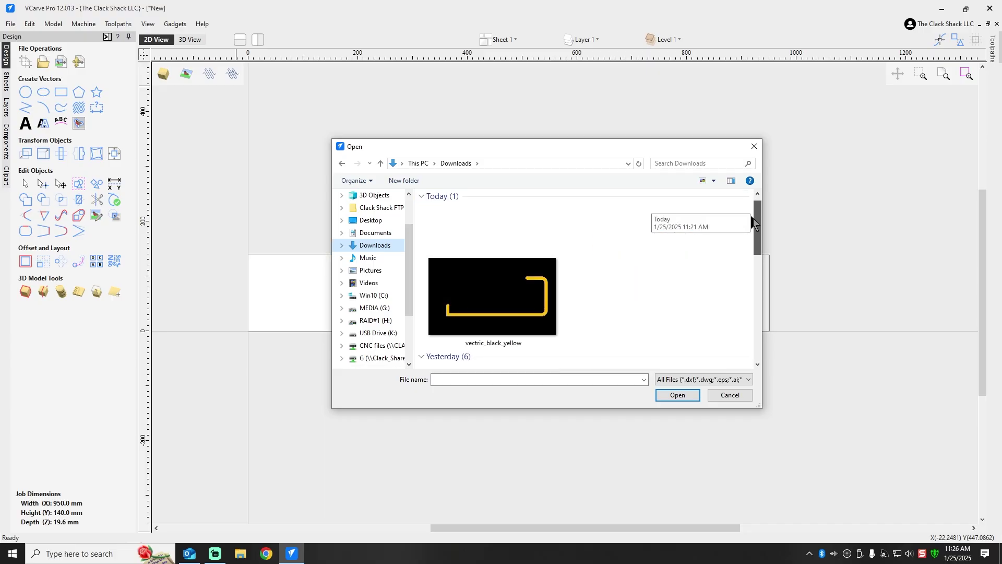
double_click(481, 290)
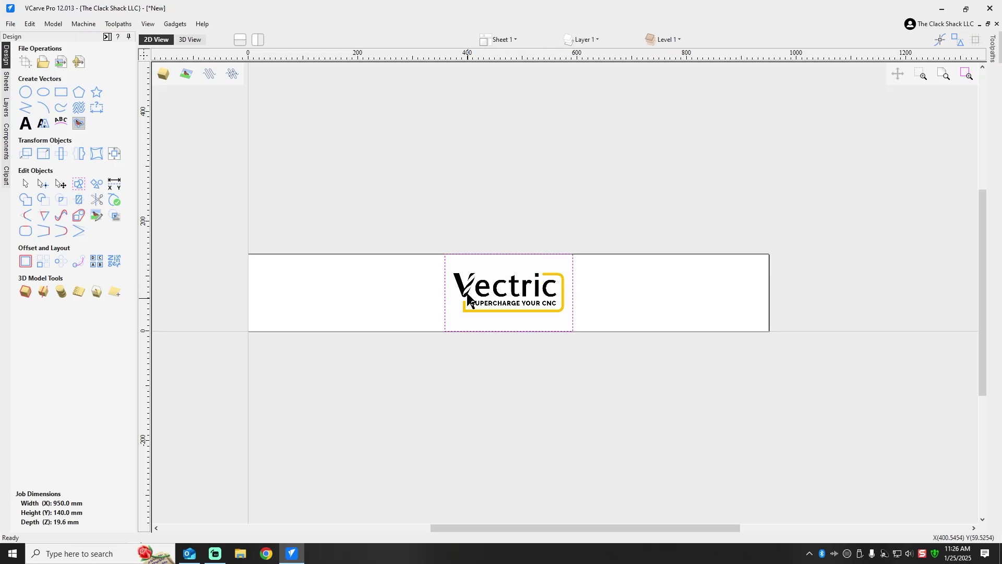
key(Escape)
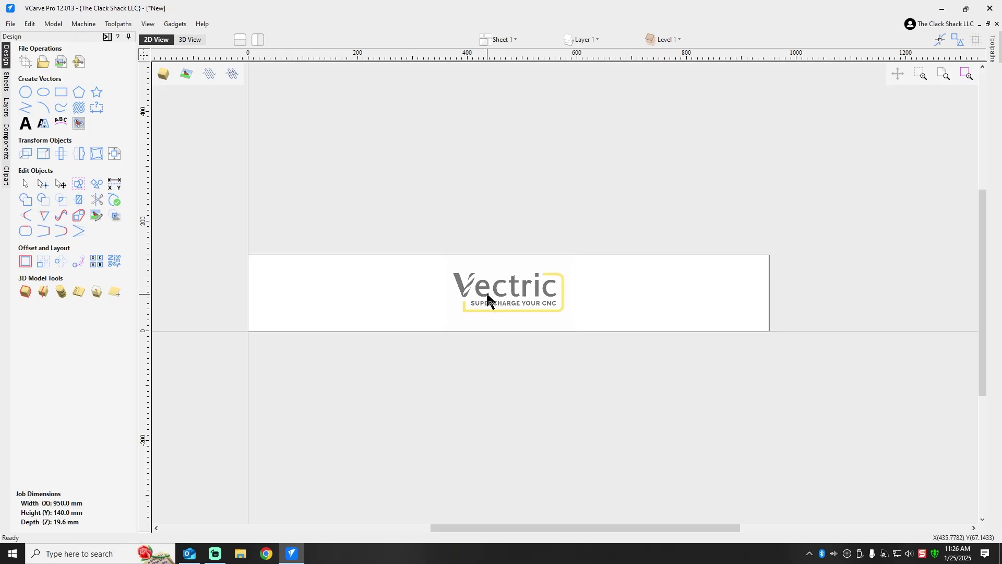
Step: Enlarge the Vectric logo bitmap proportionally to about 370 × 222 mm so its artwork fills most of the board's height
scroll(558, 300, up, 5)
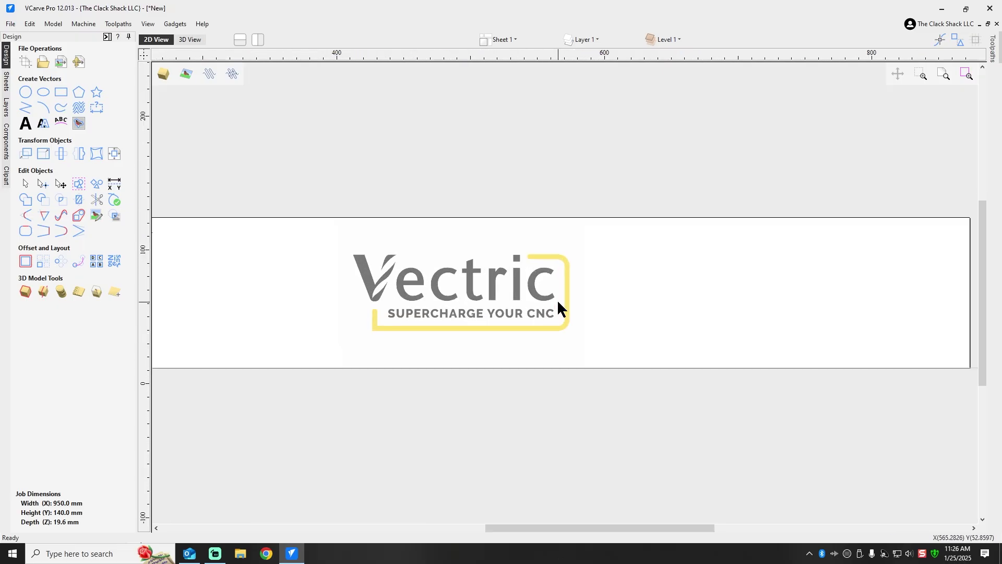
click(522, 270)
scroll(518, 267, down, 7)
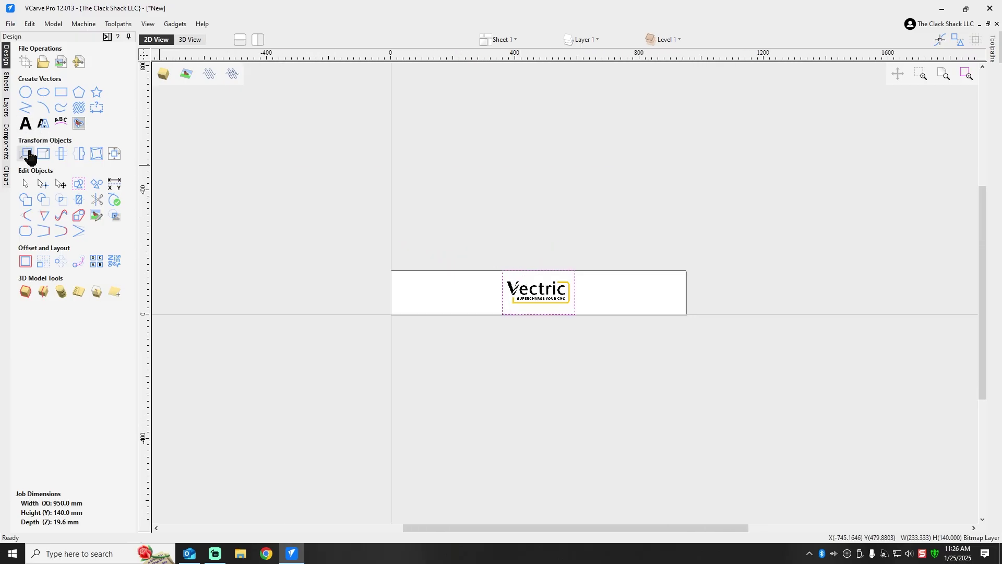
click(44, 155)
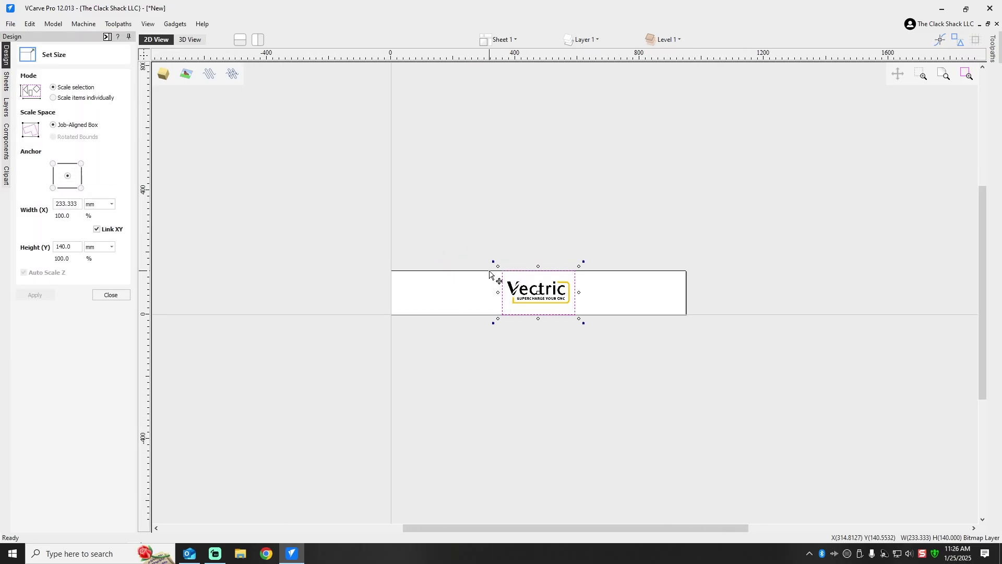
drag(499, 264, 470, 259)
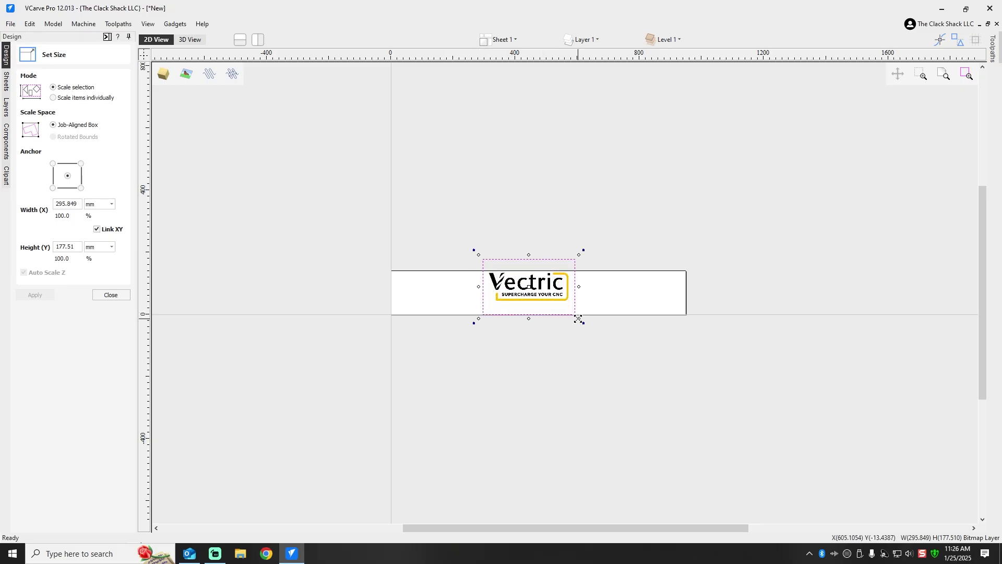
drag(578, 319, 606, 333)
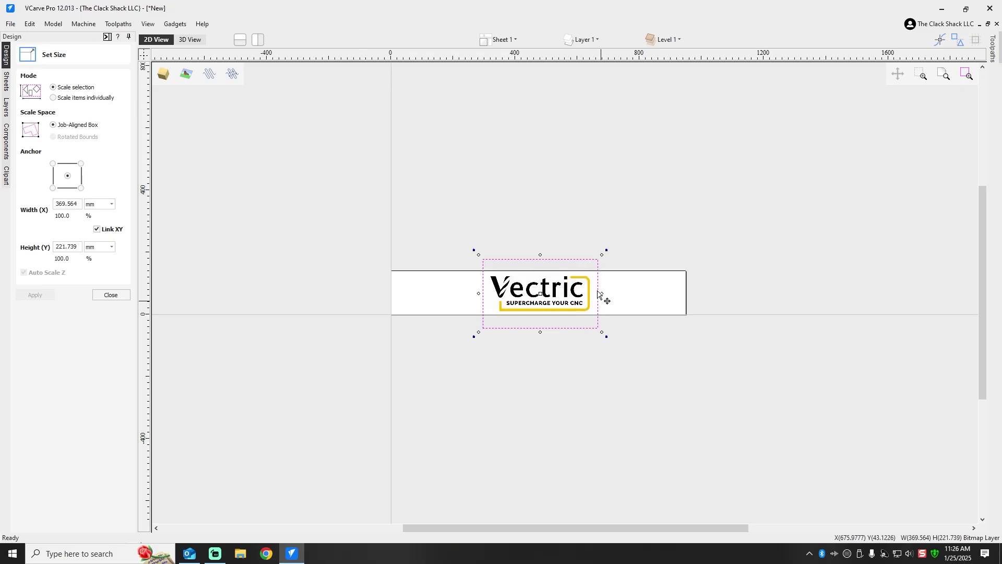
Step: Move the logo bitmap to the left end of the board, aligning its frame near X = 0, and deselect it
drag(543, 291, 449, 296)
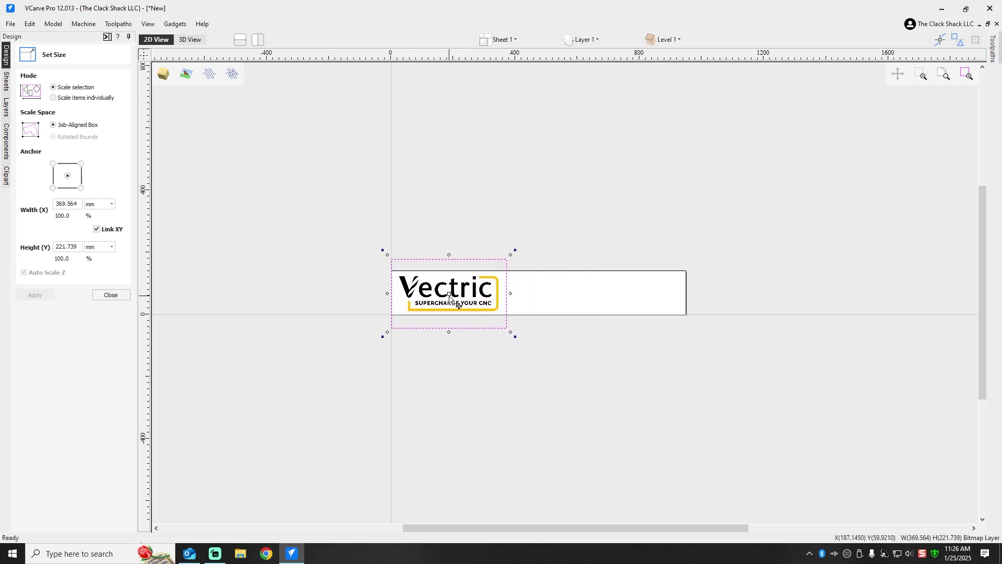
click(453, 354)
scroll(438, 297, up, 6)
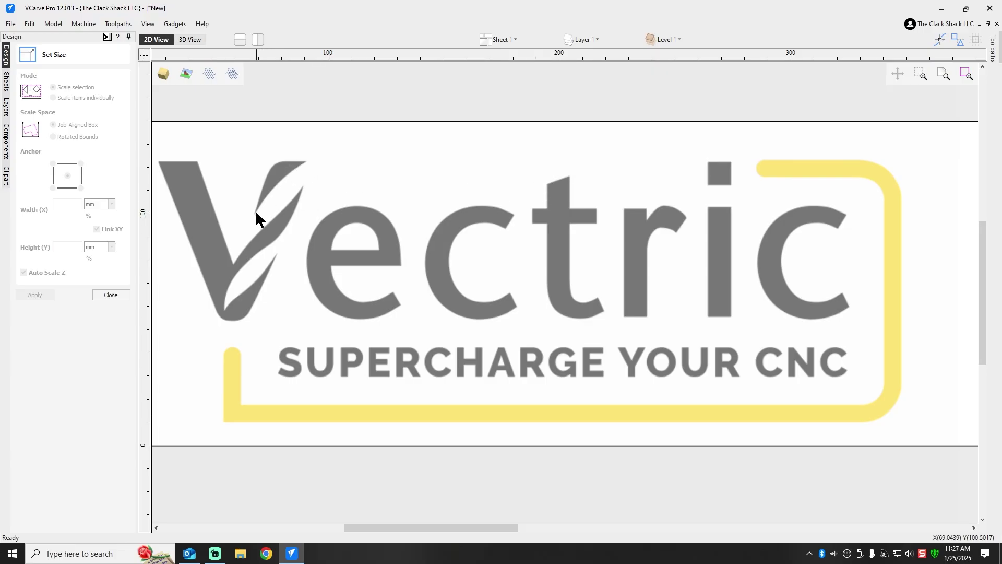
scroll(371, 227, down, 3)
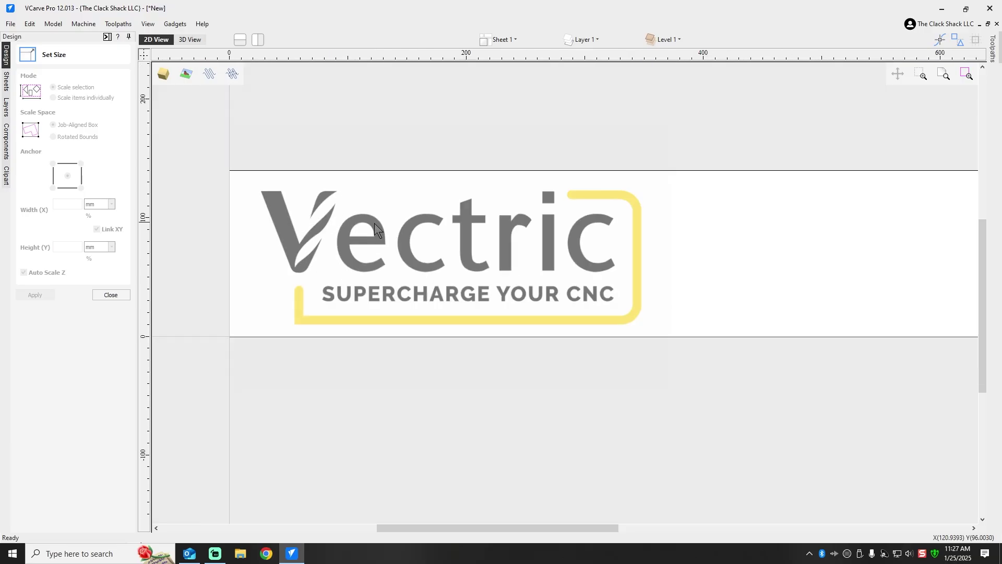
scroll(374, 223, down, 2)
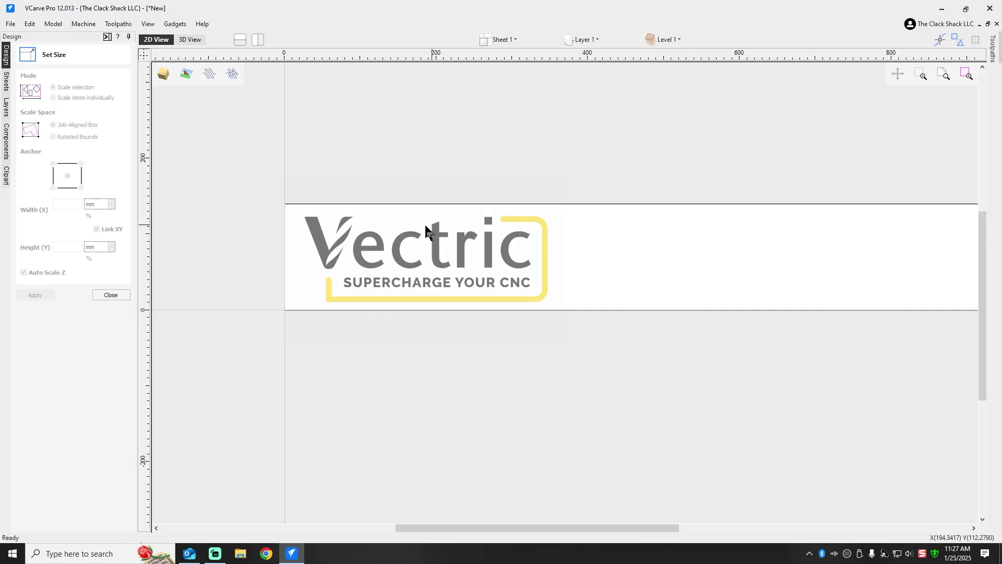
click(319, 226)
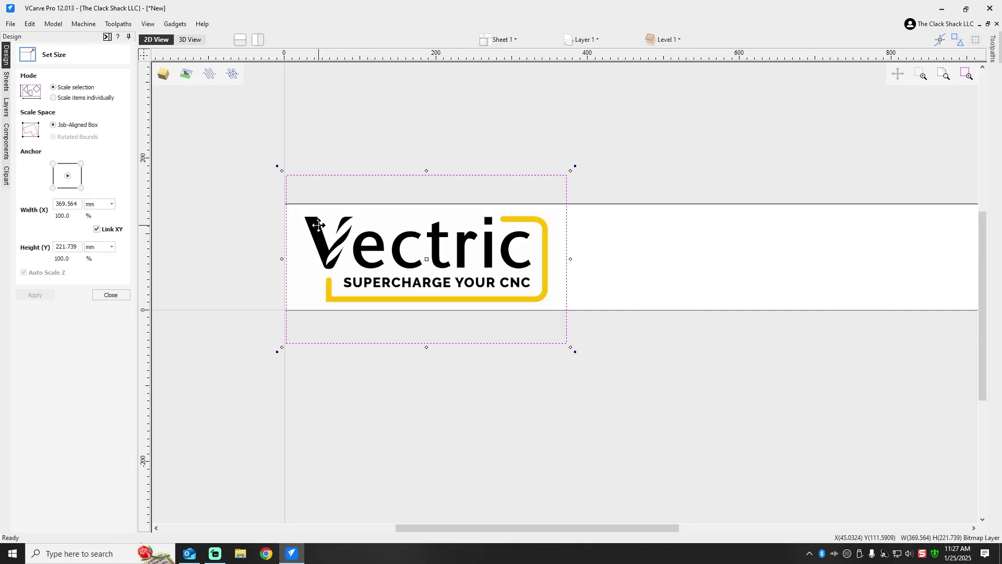
right_click(318, 225)
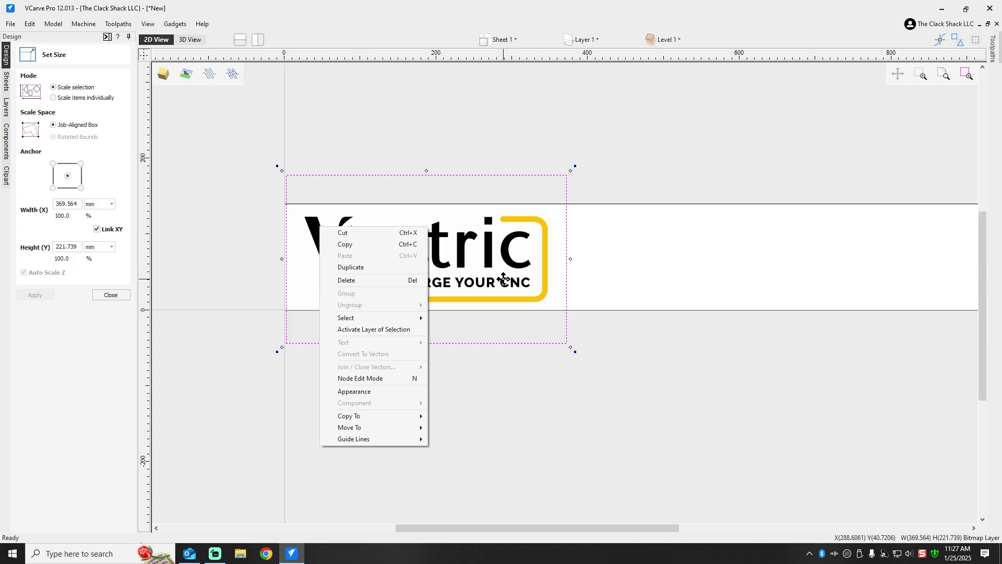
click(501, 395)
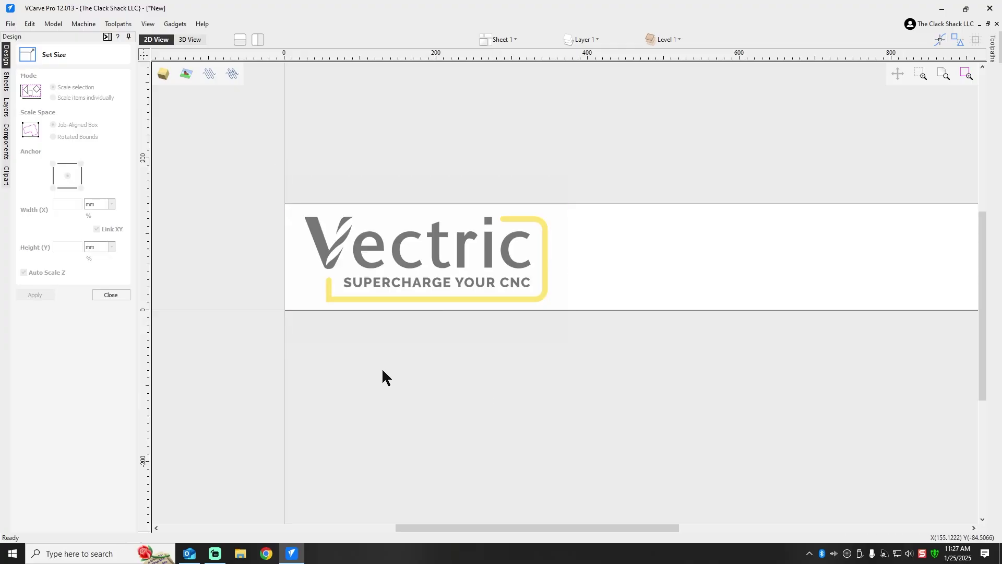
Step: Finish resizing and set up a color bitmap trace of the logo, including both the black and yellow colors
click(117, 295)
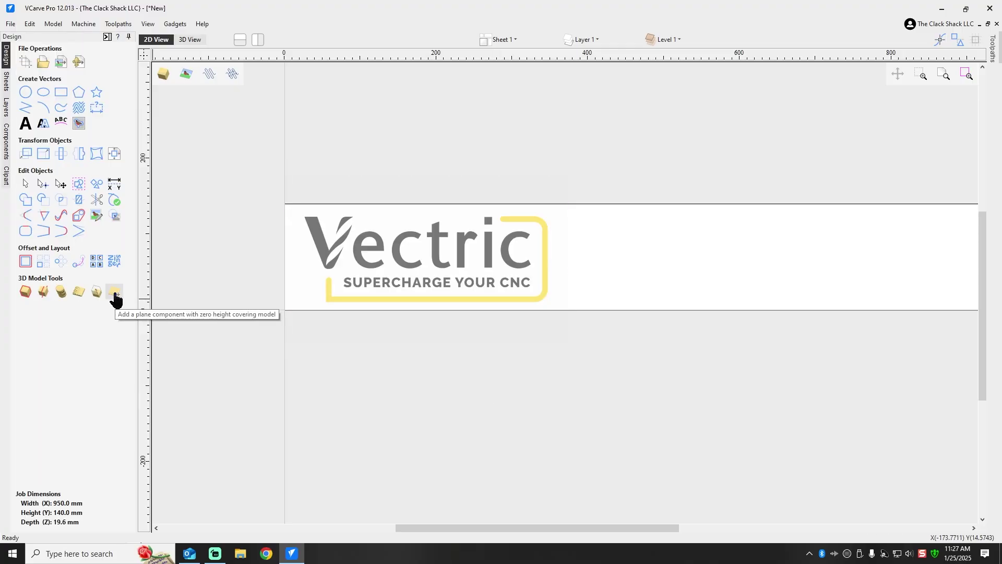
click(437, 241)
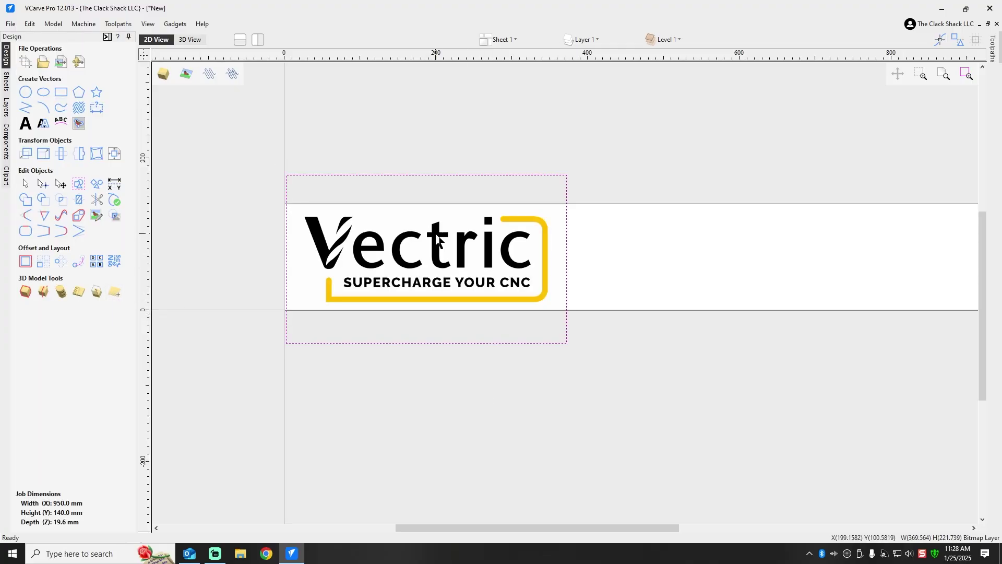
click(79, 123)
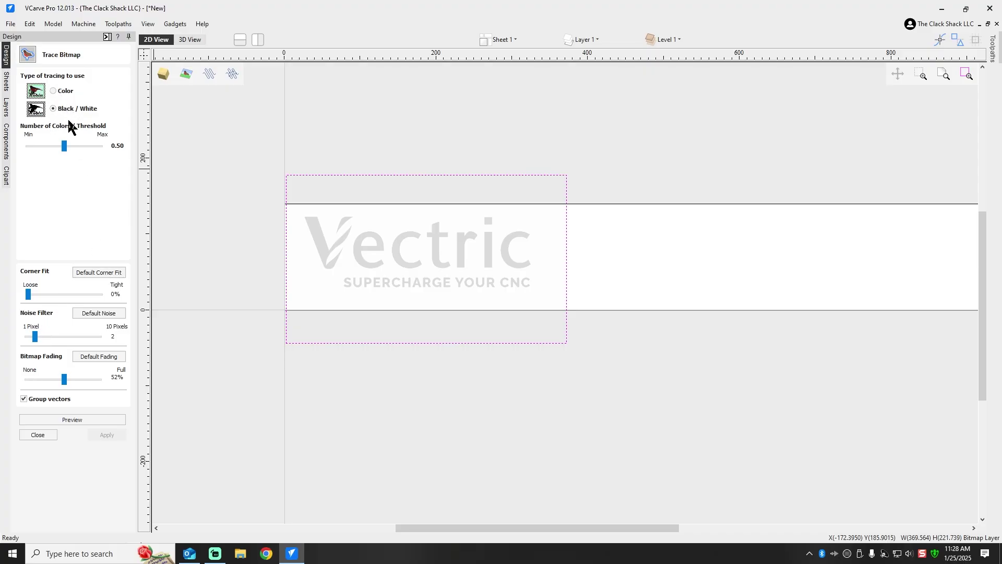
click(53, 90)
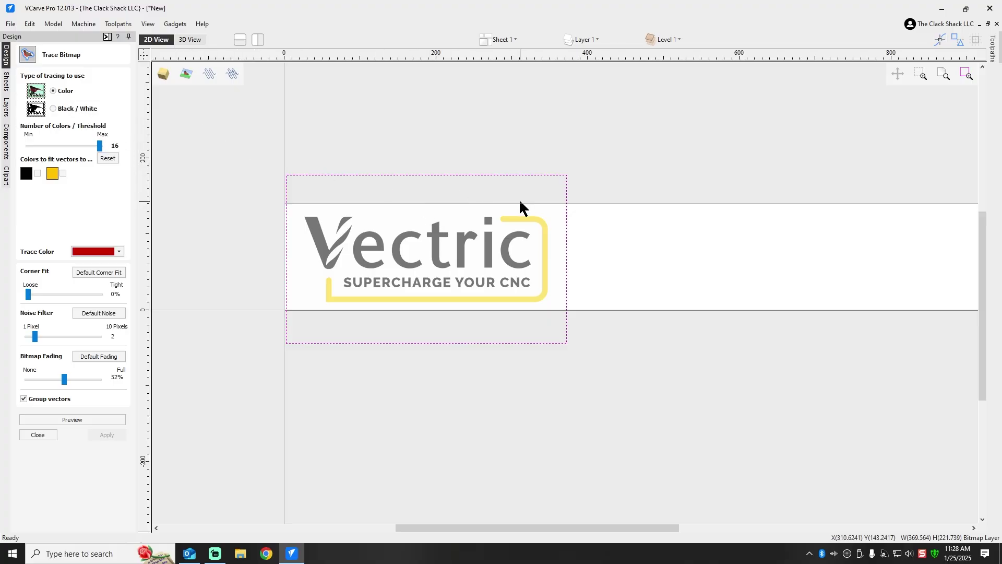
click(37, 173)
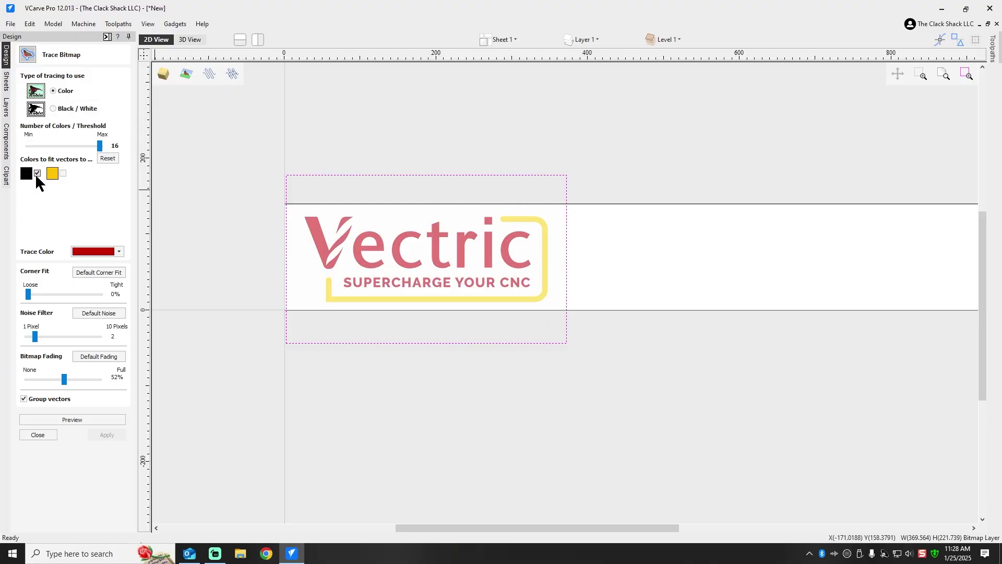
click(63, 173)
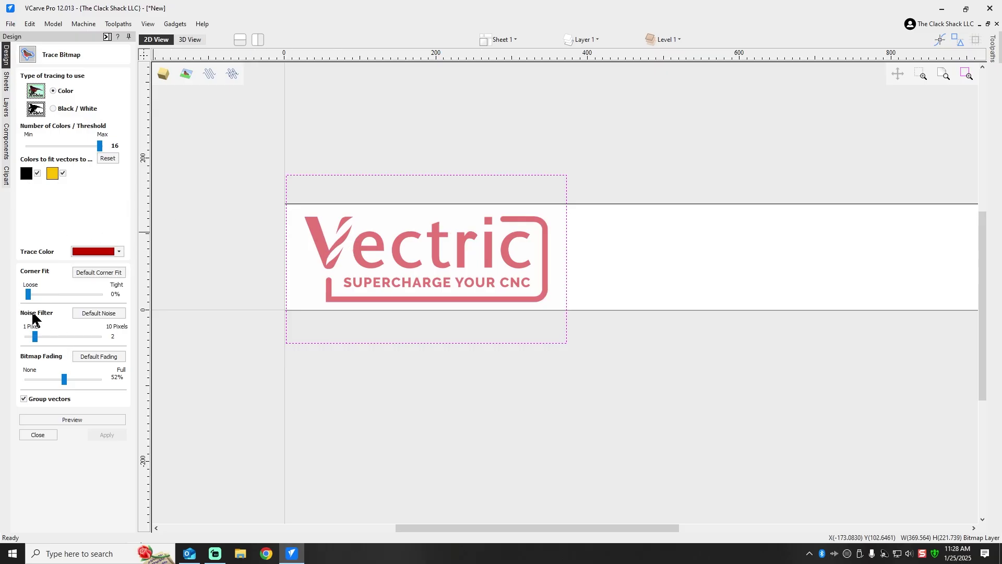
Step: Preview the traced vectors and inspect how they follow the logo's lettering, tagline and frame
click(75, 421)
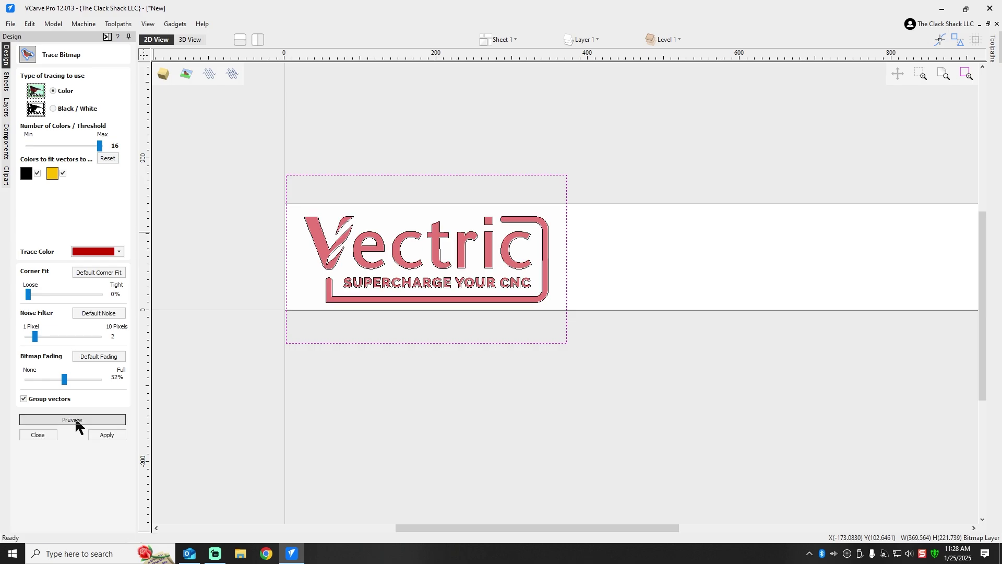
scroll(392, 268, up, 5)
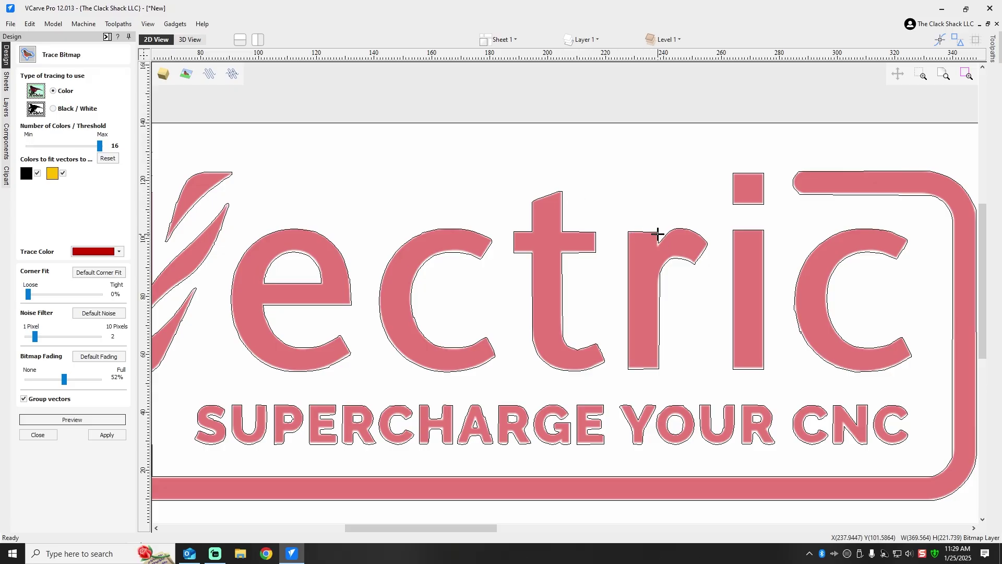
scroll(317, 272, down, 3)
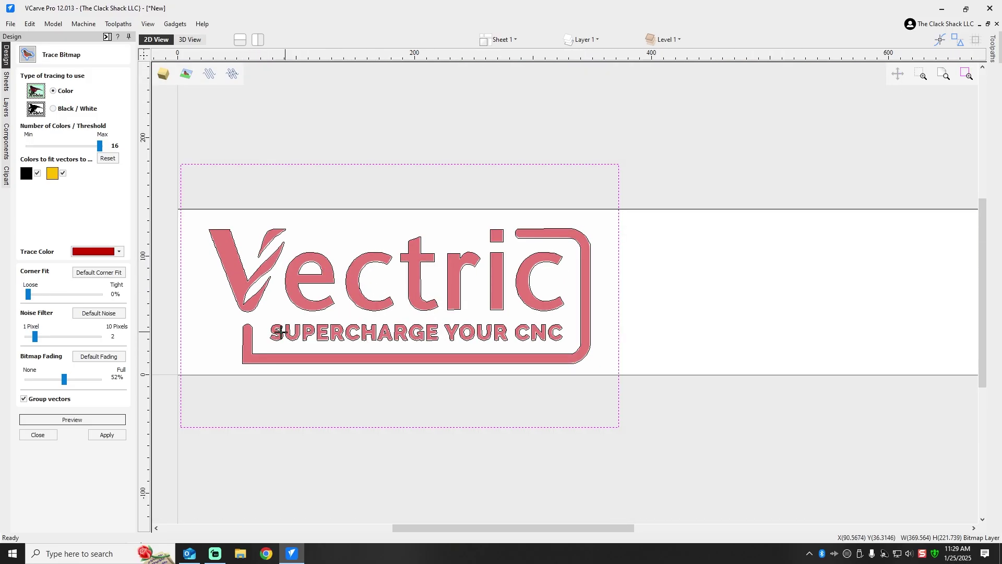
scroll(301, 344, down, 1)
scroll(301, 340, up, 4)
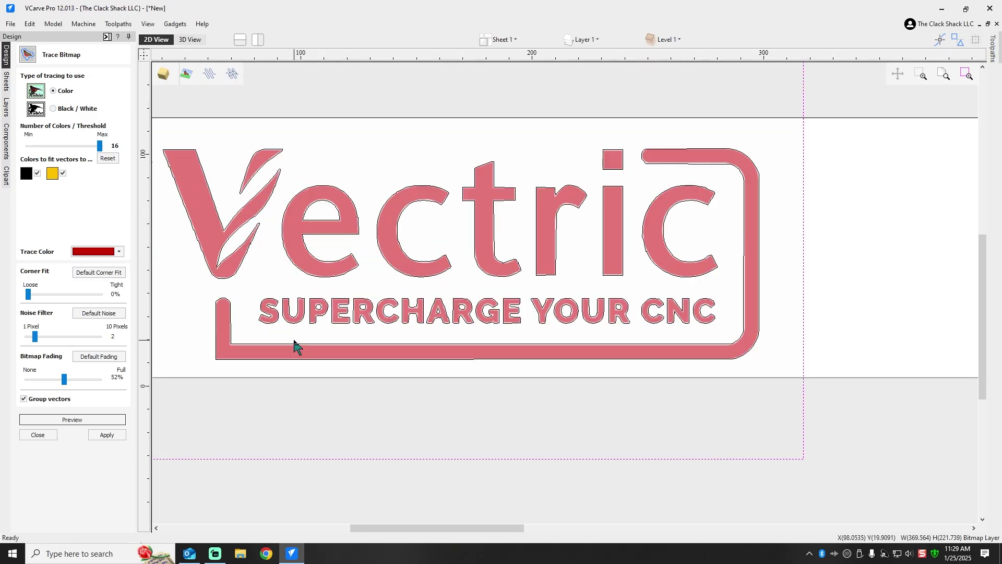
scroll(289, 336, down, 5)
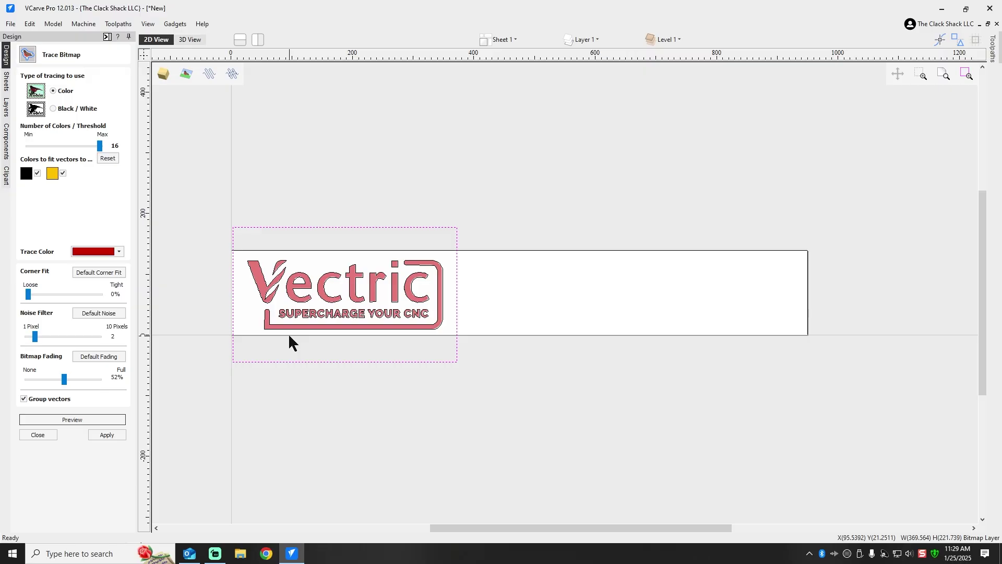
Step: Create the traced logo vectors, finish the bitmap trace, and check the outlines against the artwork
click(107, 436)
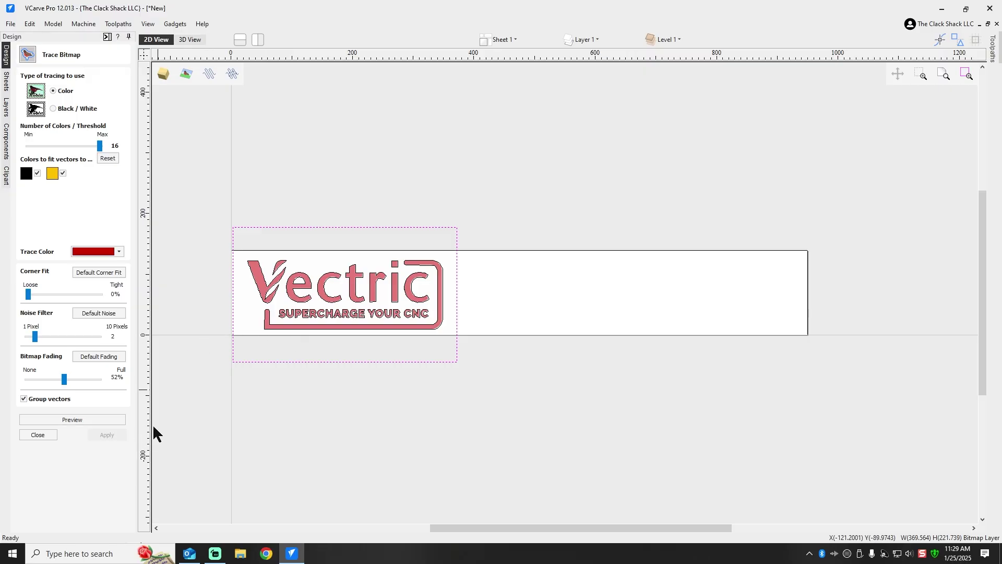
click(38, 435)
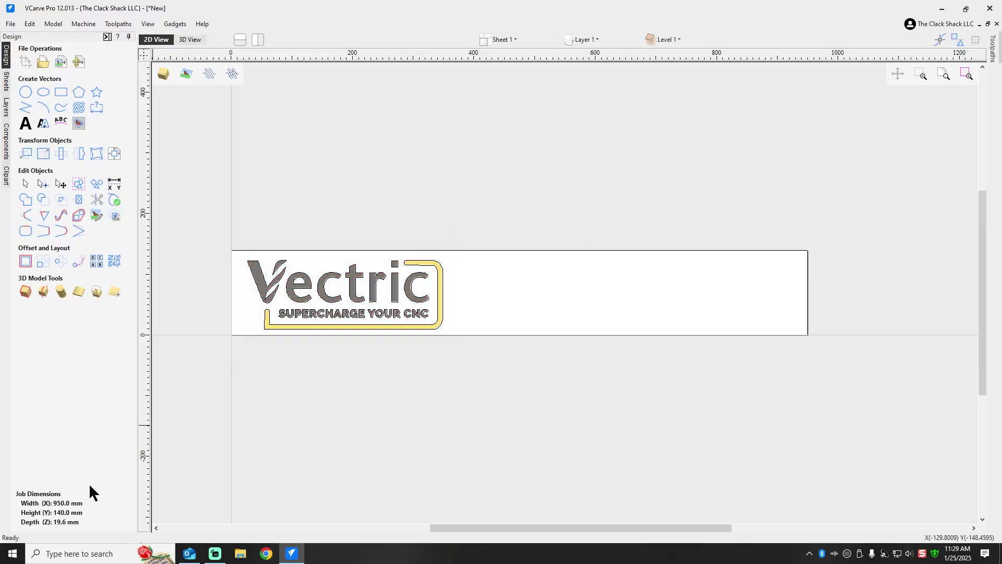
scroll(309, 300, up, 3)
scroll(308, 301, up, 1)
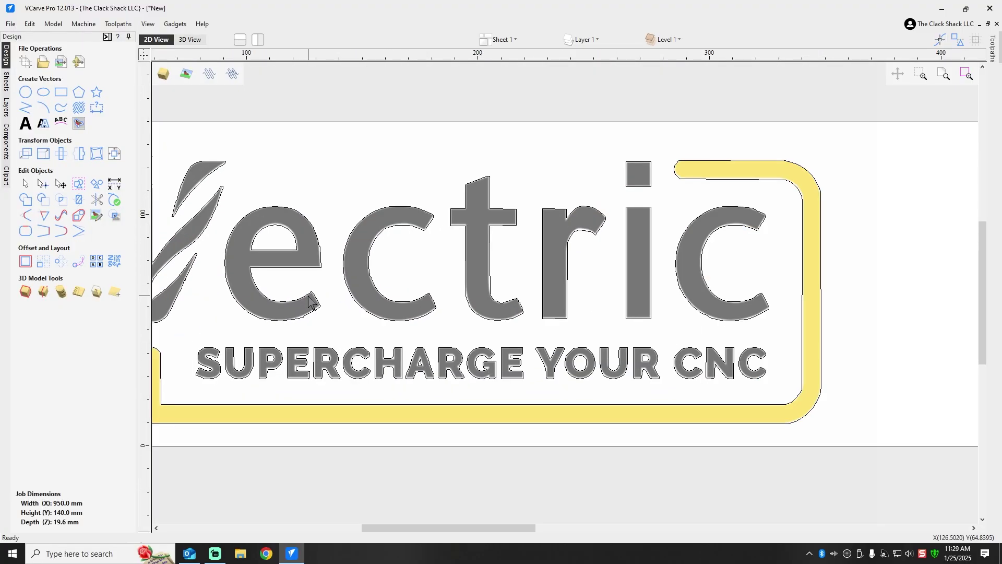
scroll(309, 301, down, 4)
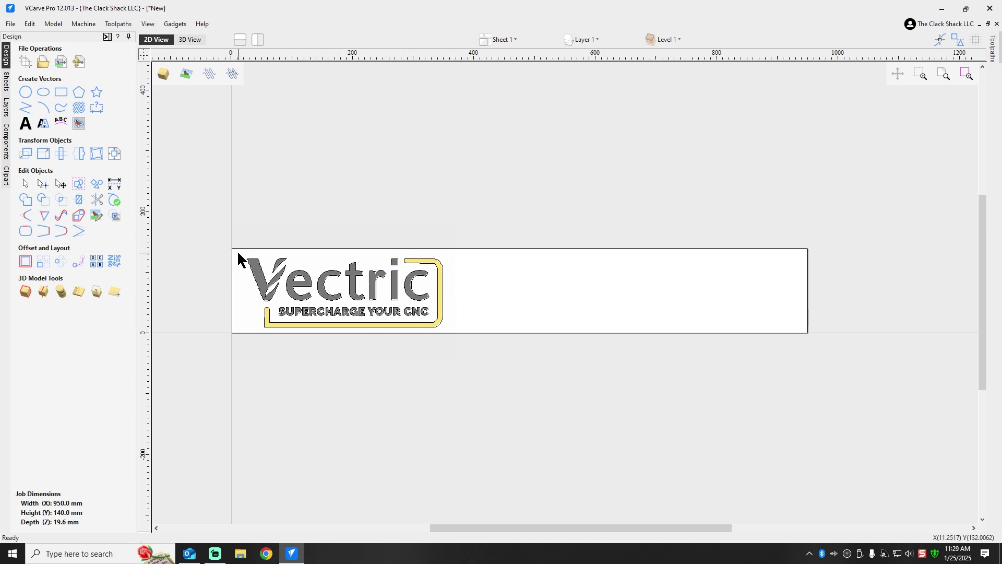
Step: Create a pocket toolpath from all traced logo vectors with a 2 mm cut depth, name it Engrave and calculate it
drag(236, 251, 464, 349)
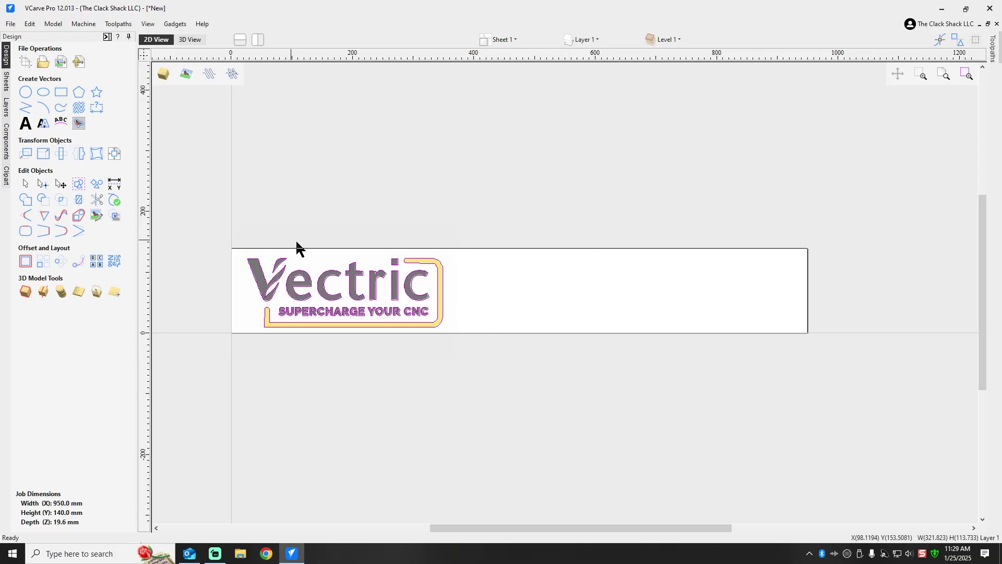
click(994, 46)
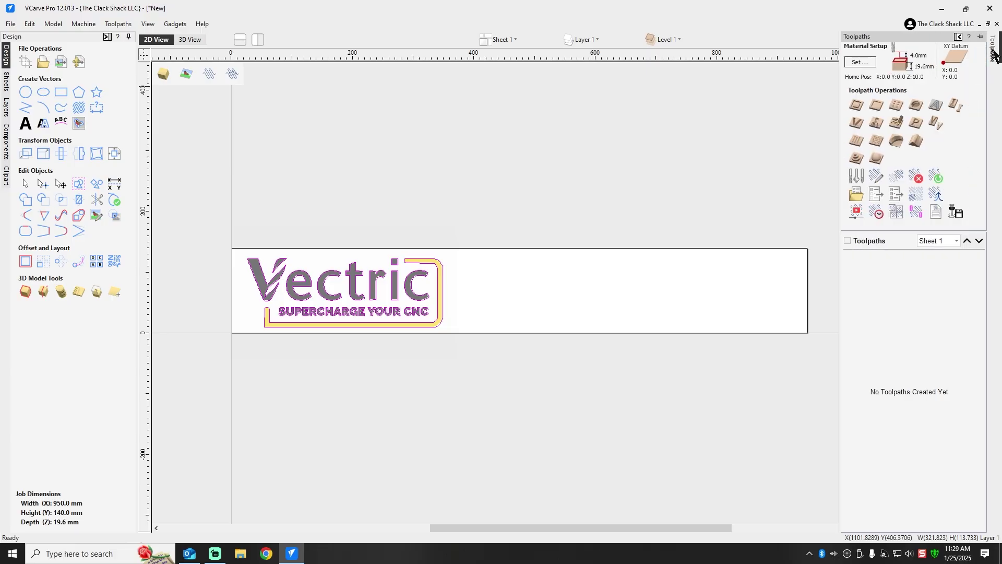
click(878, 106)
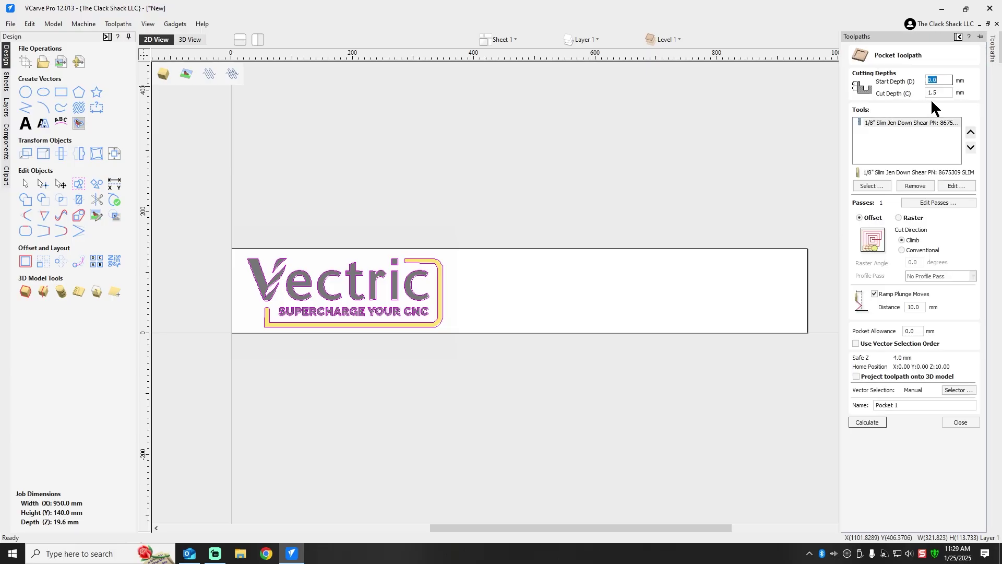
drag(937, 92, 920, 91)
click(933, 91)
drag(908, 404, 856, 414)
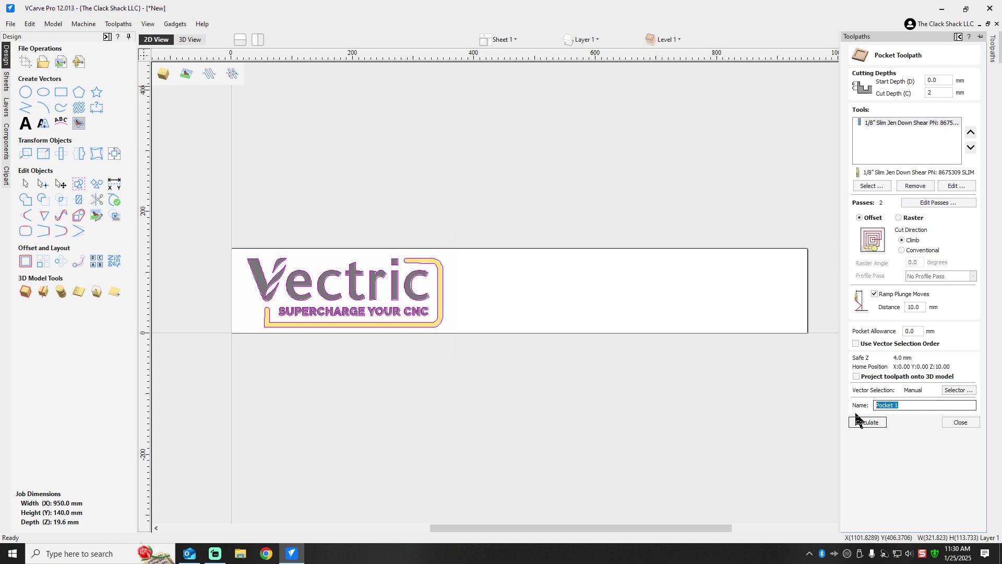
text(Engrave)
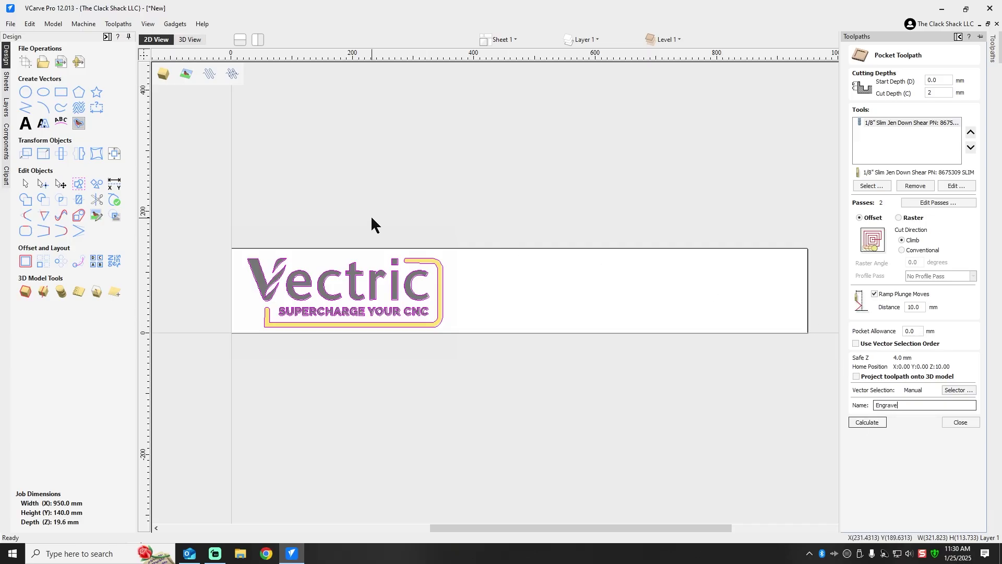
click(873, 423)
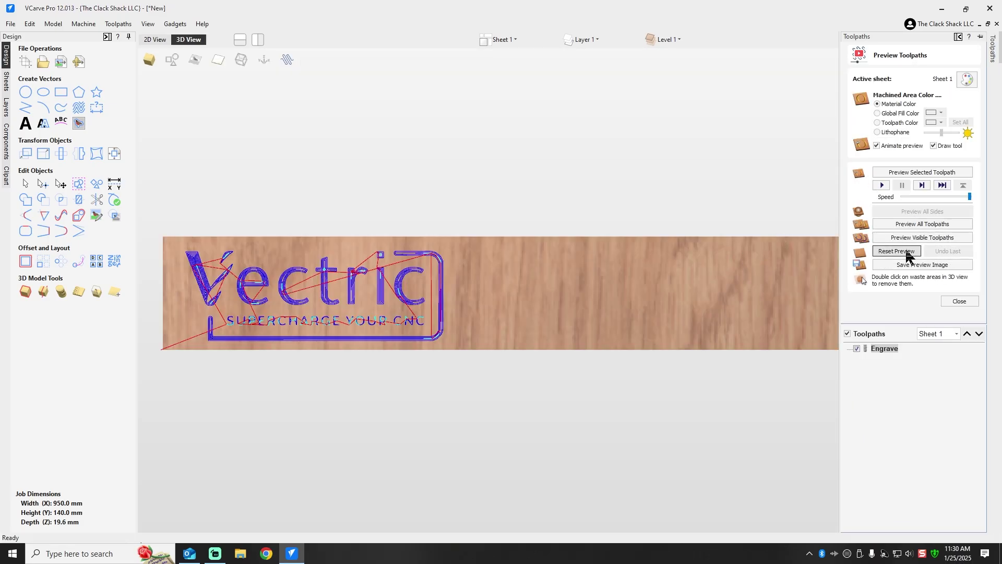
Step: Simulate all toolpaths on the oak board and examine the carved lettering, tagline and frame in 3D and 2D
click(914, 225)
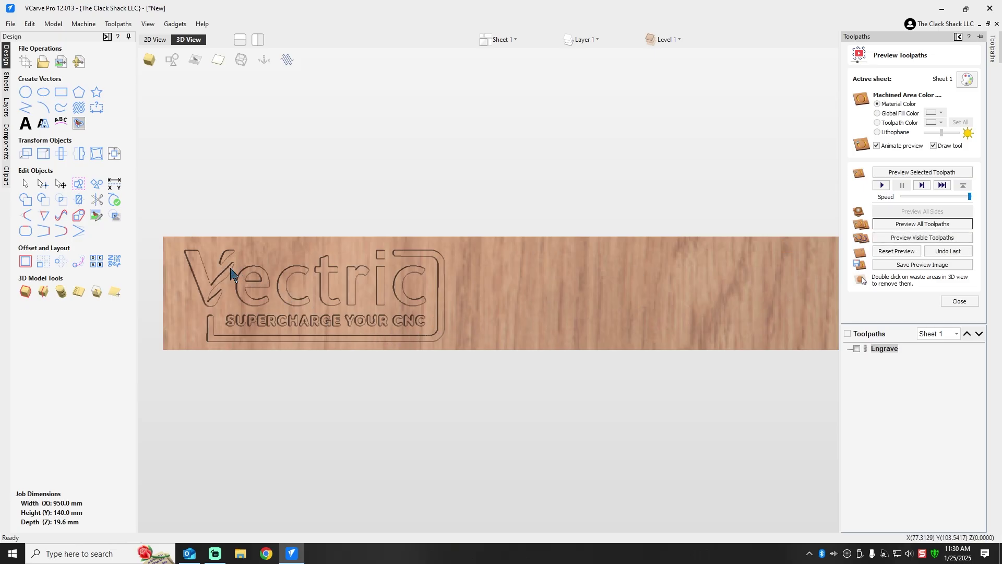
scroll(230, 282, up, 5)
scroll(230, 271, down, 1)
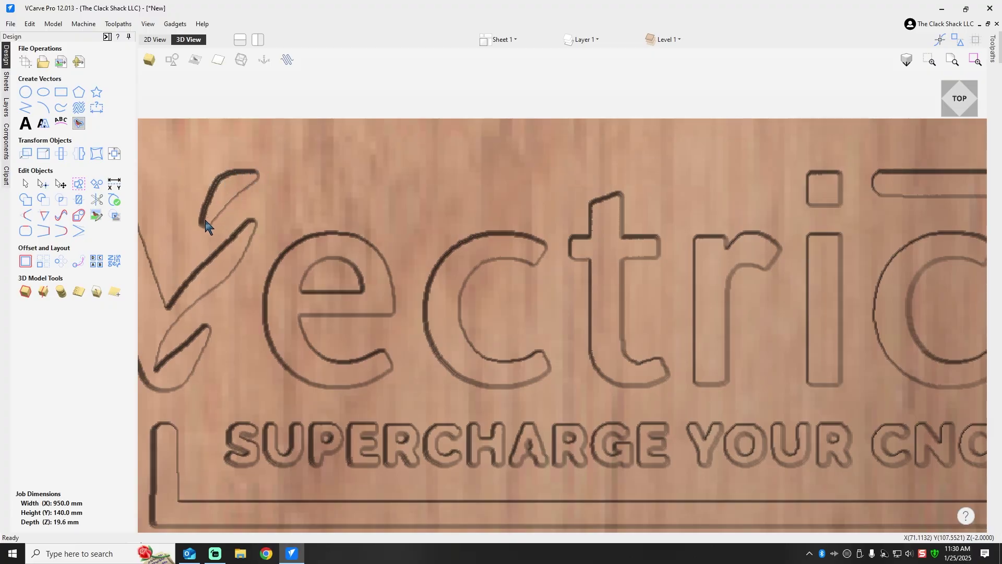
scroll(229, 269, down, 5)
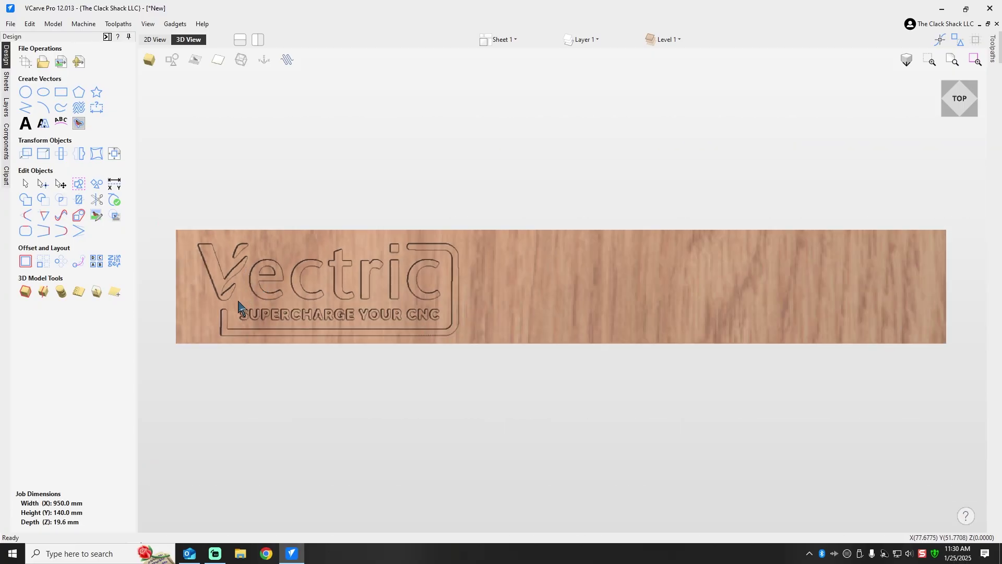
scroll(238, 305, up, 4)
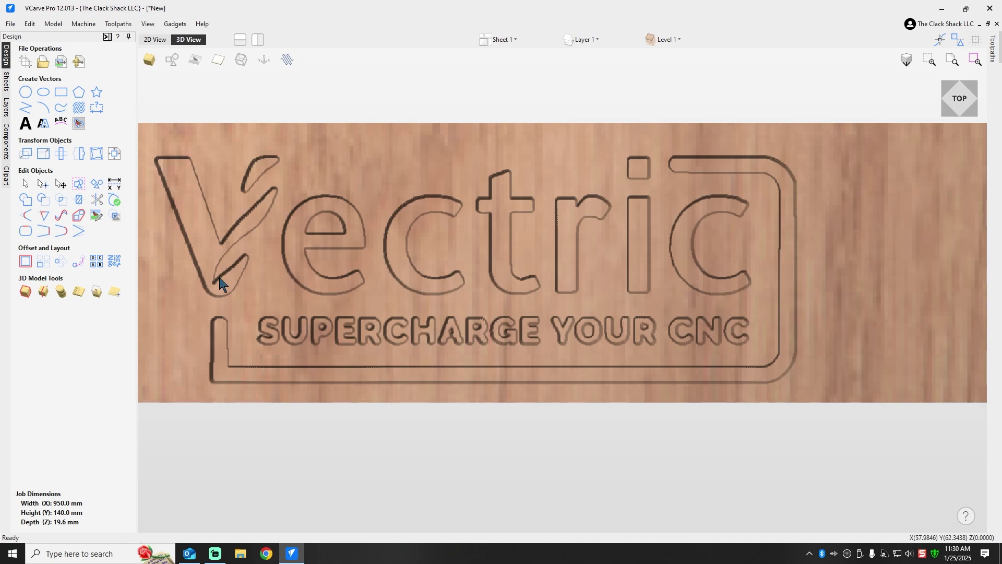
scroll(305, 269, down, 4)
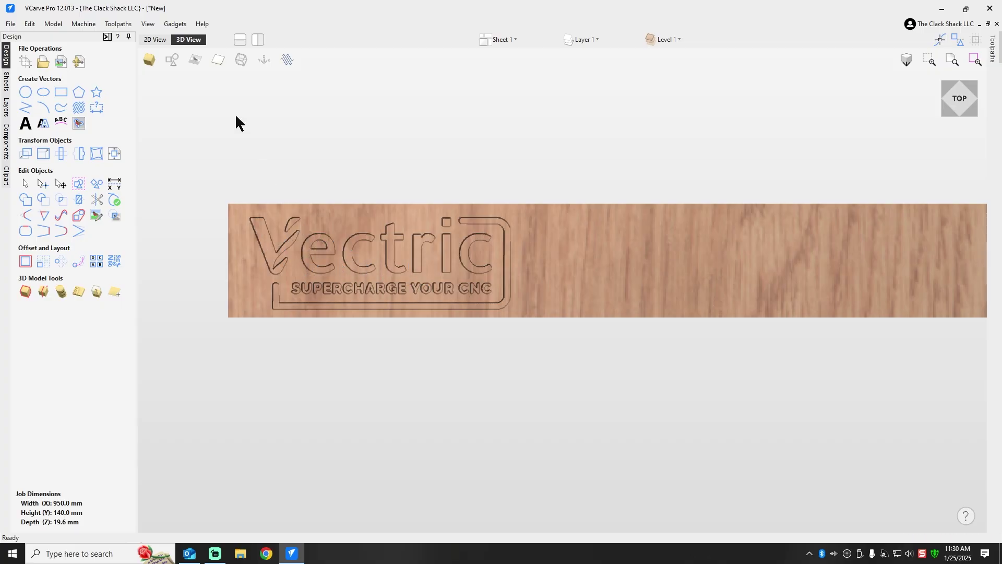
click(156, 40)
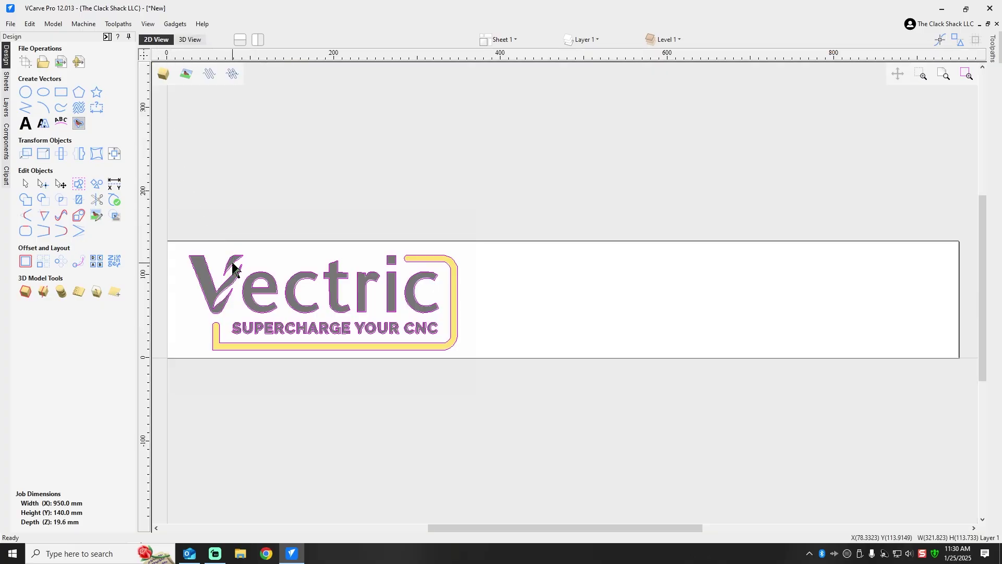
click(190, 40)
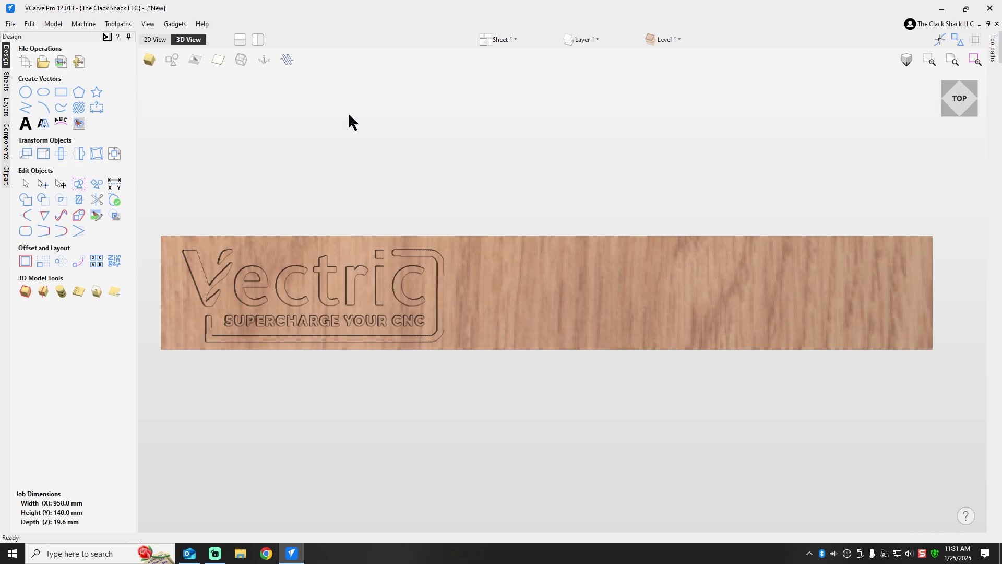
Step: Draw a 380 × 140 mm rectangle around the logo from the board's left end and recalculate the toolpaths
click(61, 92)
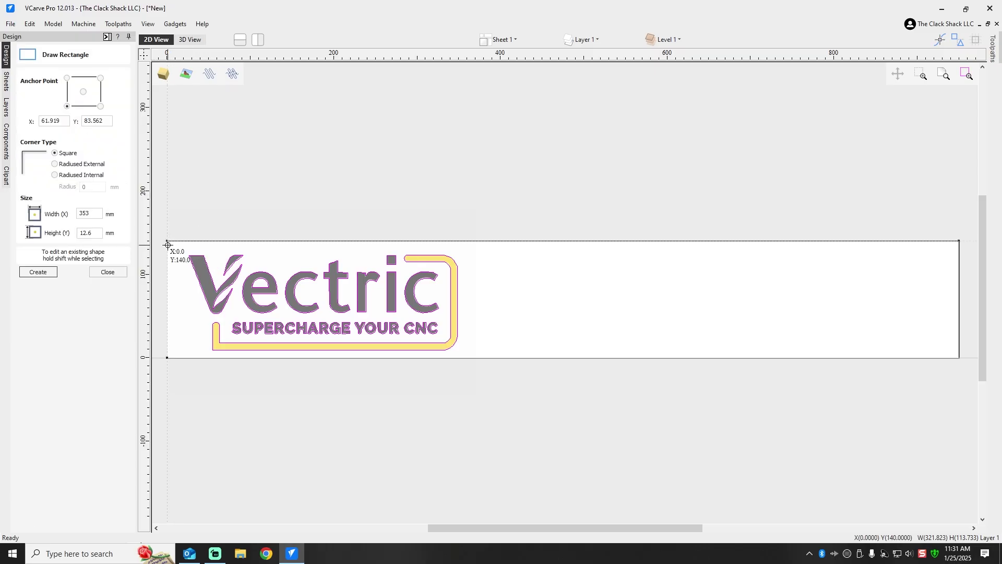
click(168, 241)
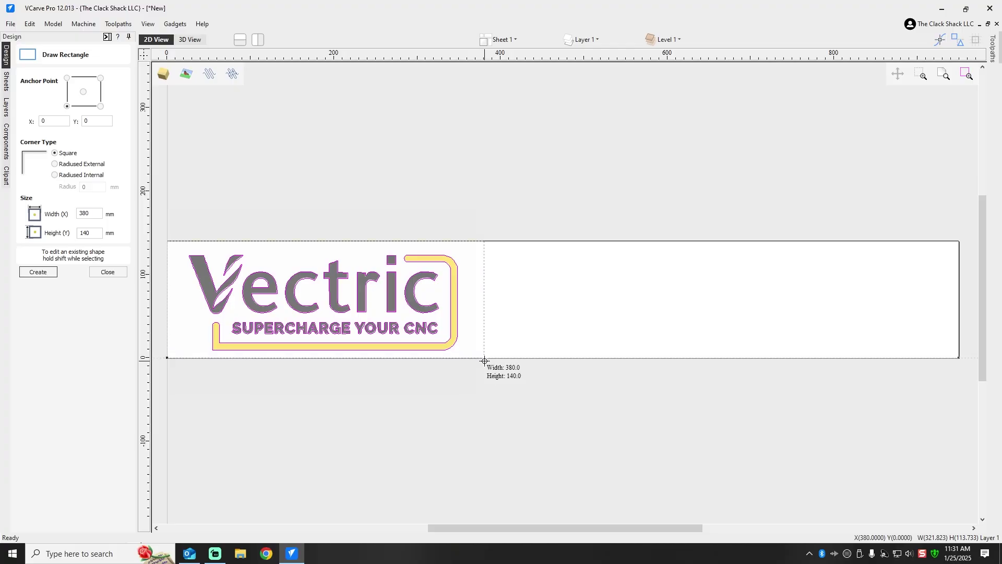
click(483, 358)
right_click(371, 291)
click(386, 293)
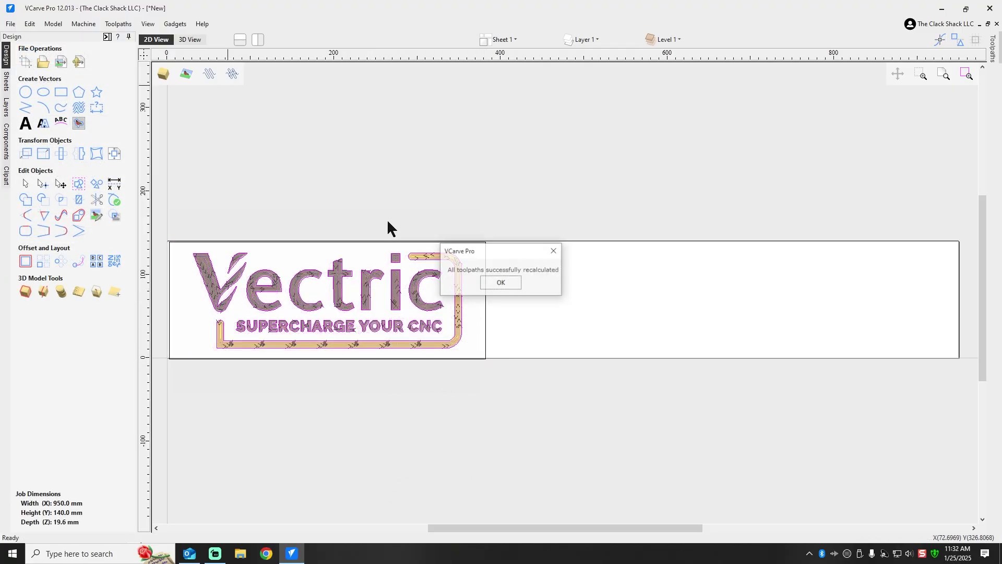
click(501, 282)
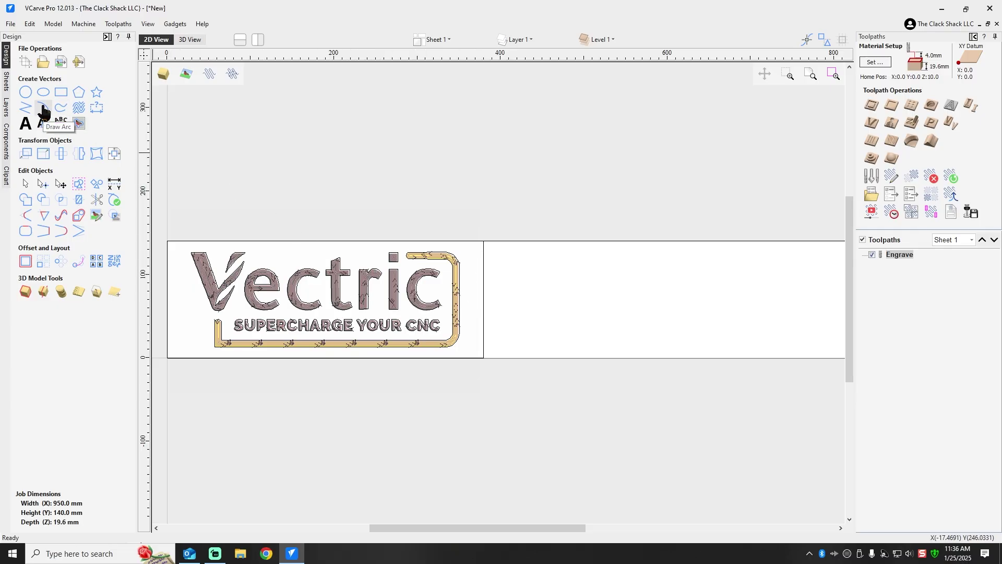
Step: Draw a vertical line about 140 mm long across the board, along the rectangle's right edge near X = 380
click(25, 108)
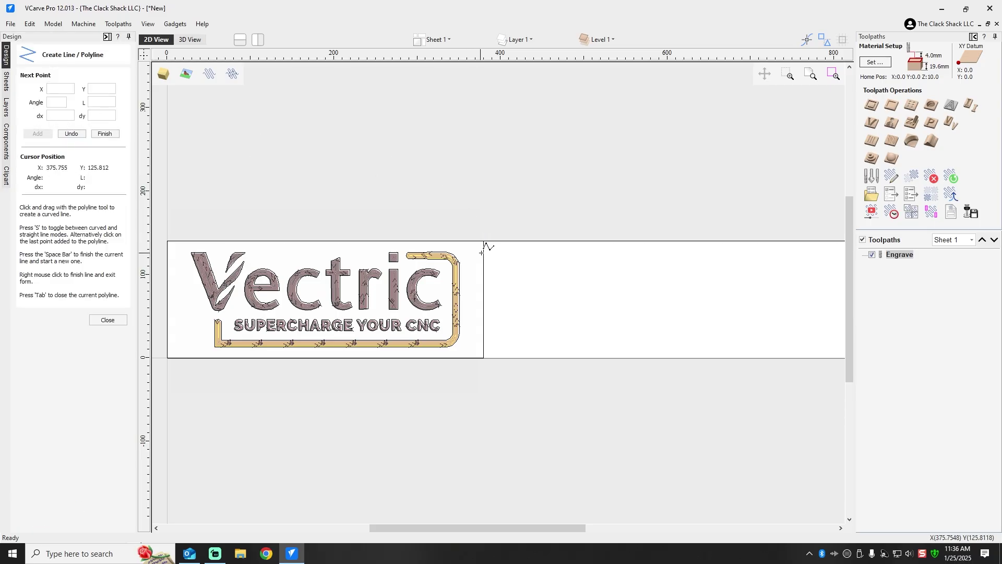
scroll(486, 254, up, 8)
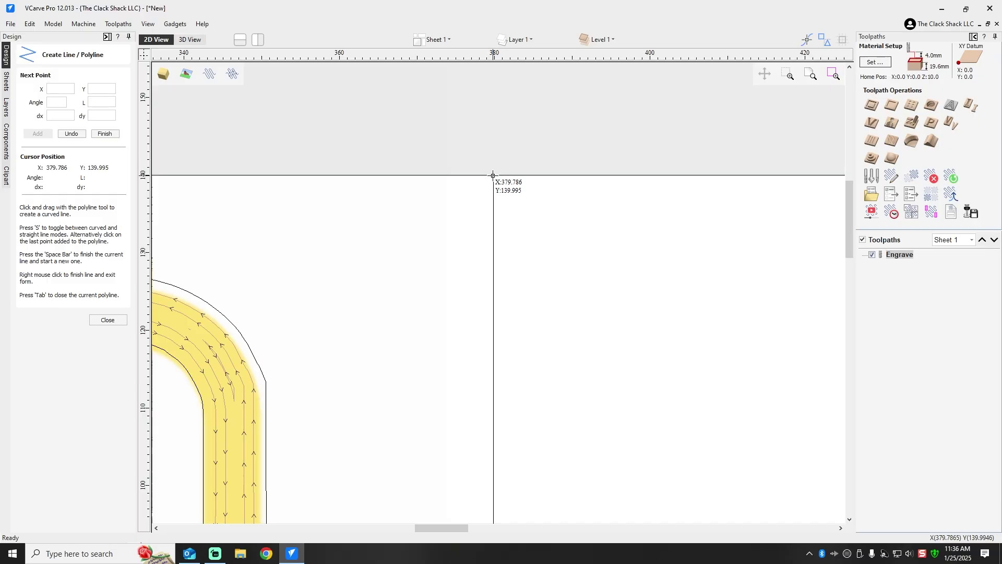
click(494, 176)
scroll(493, 328, down, 9)
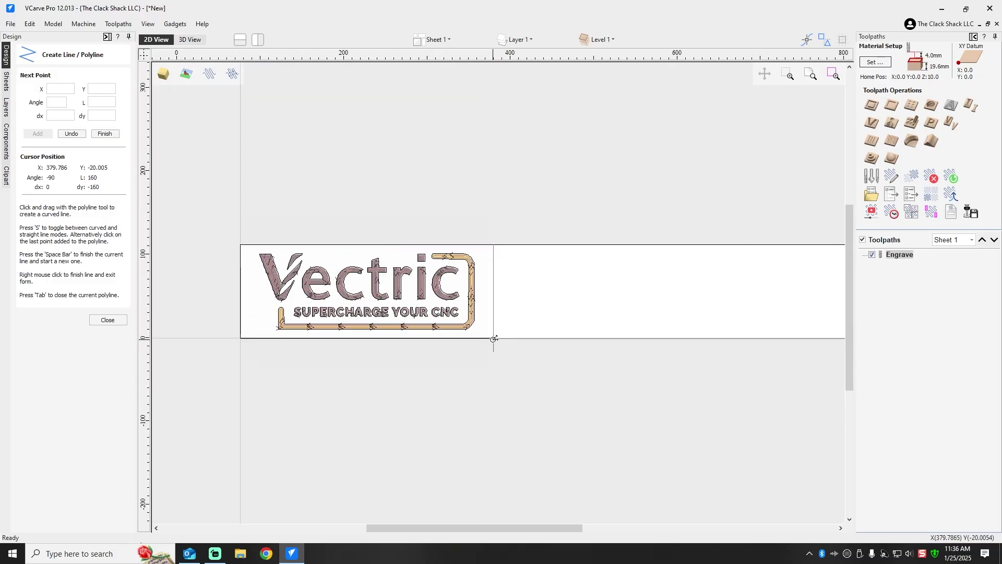
scroll(496, 329, up, 10)
scroll(504, 328, up, 8)
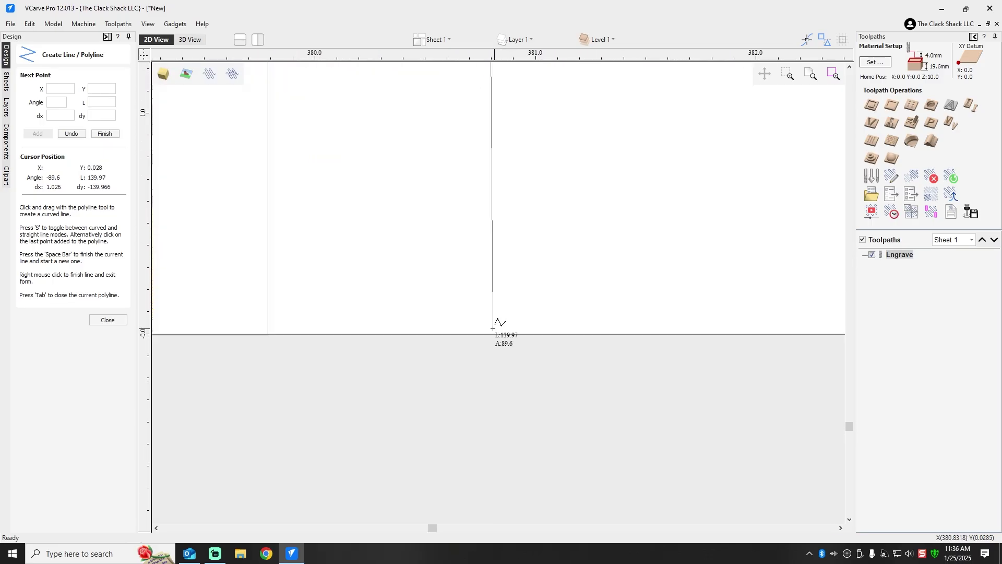
click(268, 334)
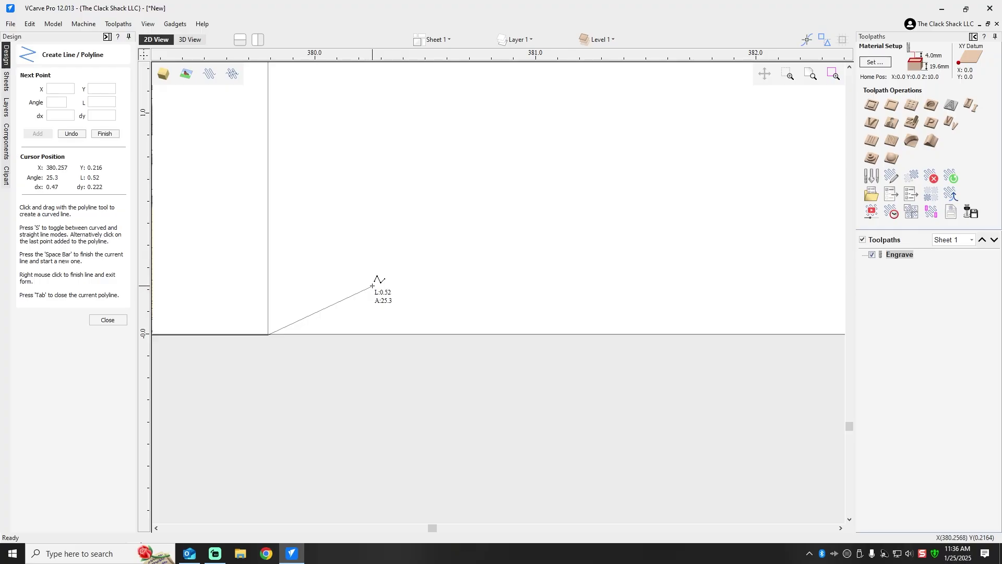
right_click(372, 285)
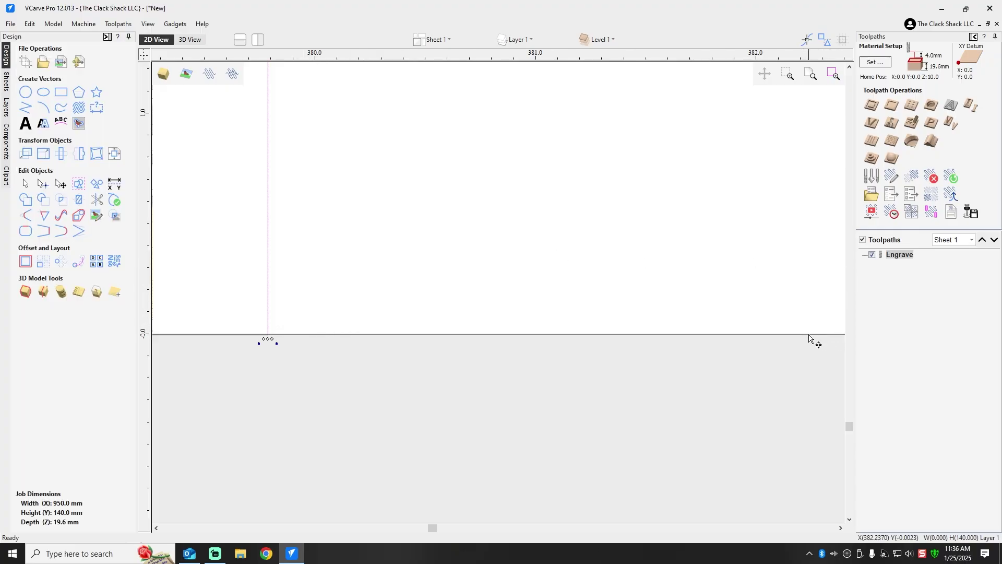
Step: Clear the rectangle selection around the logo and select only the vertical line across the board
scroll(699, 283, down, 15)
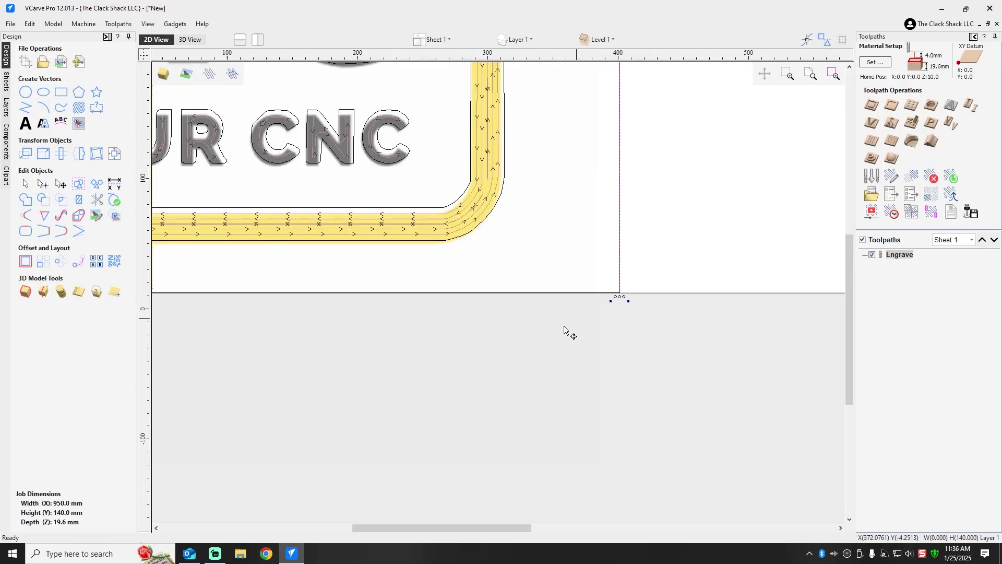
scroll(452, 245, up, 3)
click(367, 188)
click(315, 254)
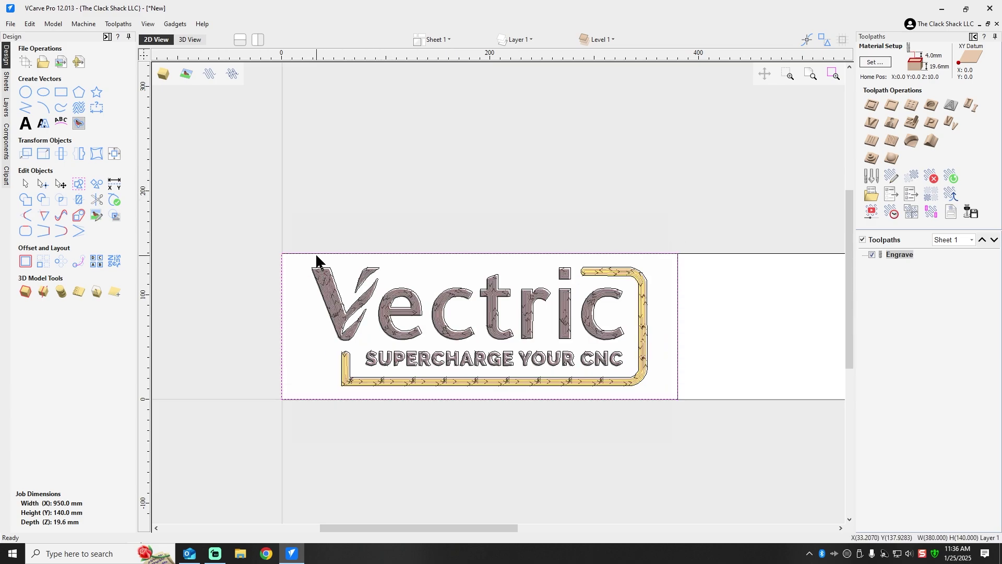
key(Escape)
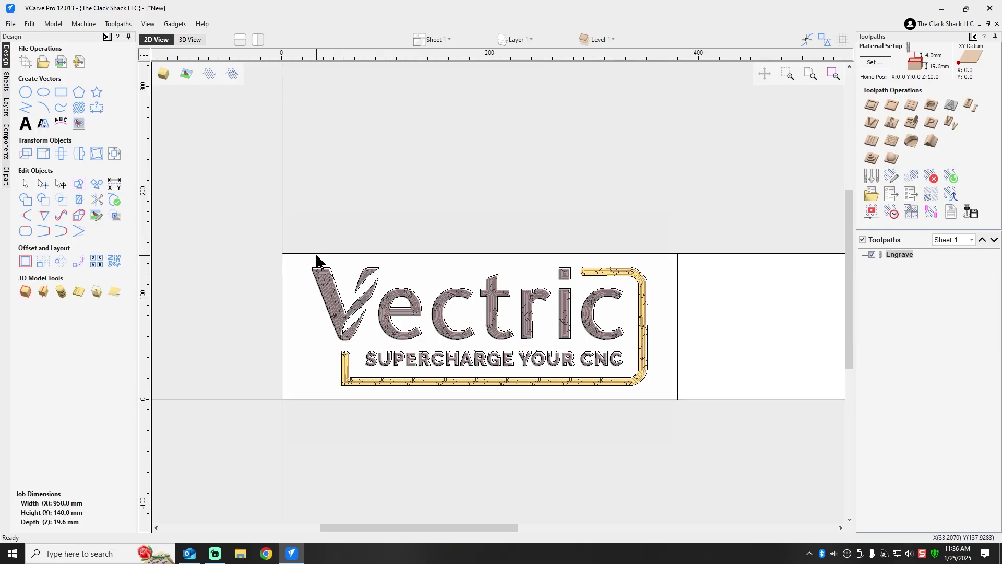
click(678, 312)
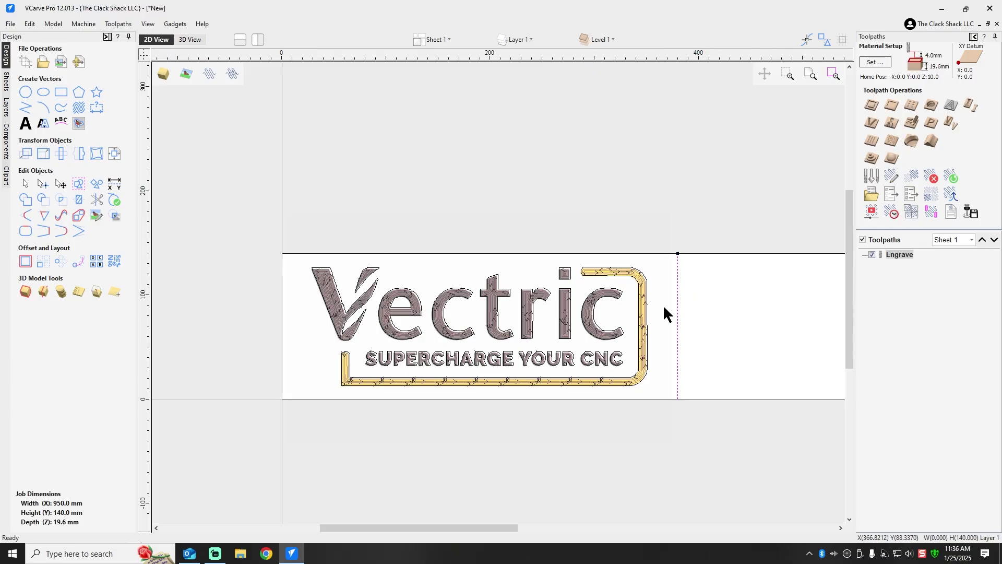
Step: Calculate a 1 mm deep profile toolpath for the vertical line with the 1/8" Mini Jenny Compression bit, outside/right, adding smooth 10 mm ramps
click(871, 105)
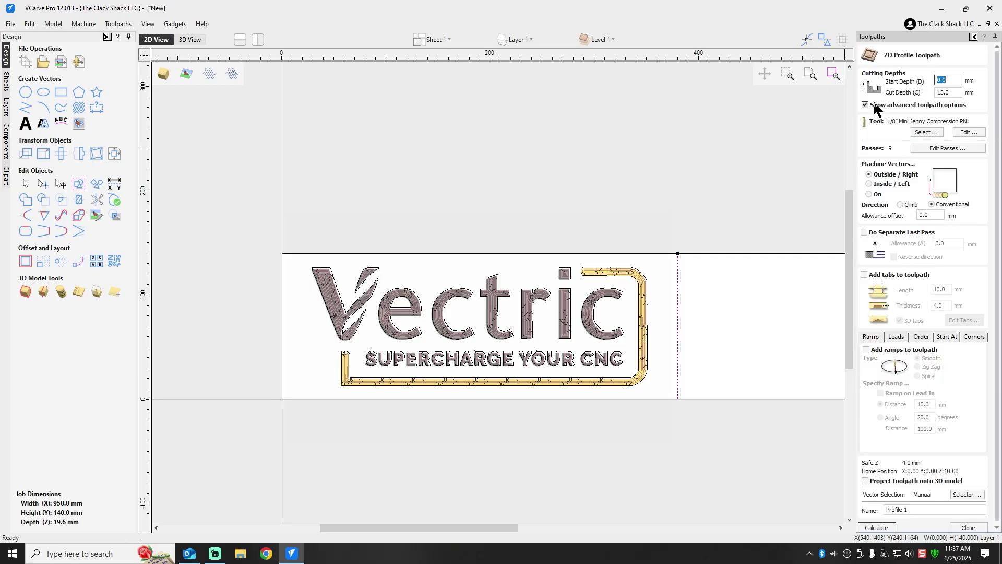
key(Tab)
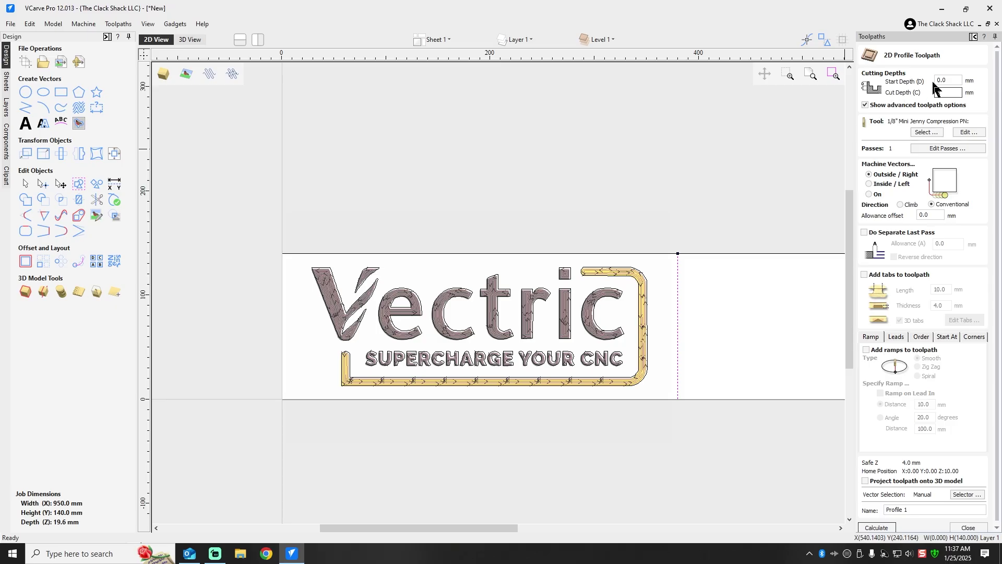
click(958, 80)
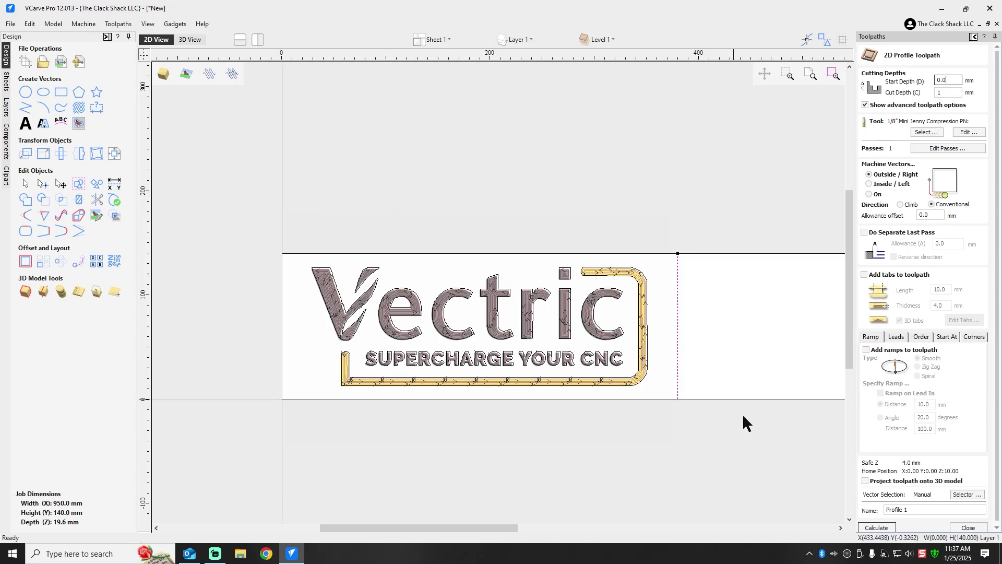
click(866, 350)
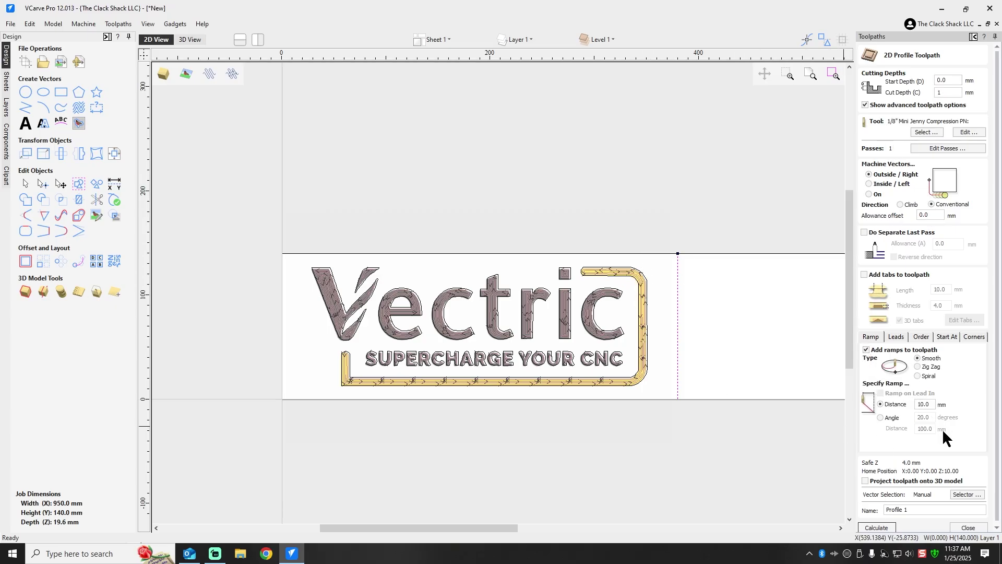
click(886, 526)
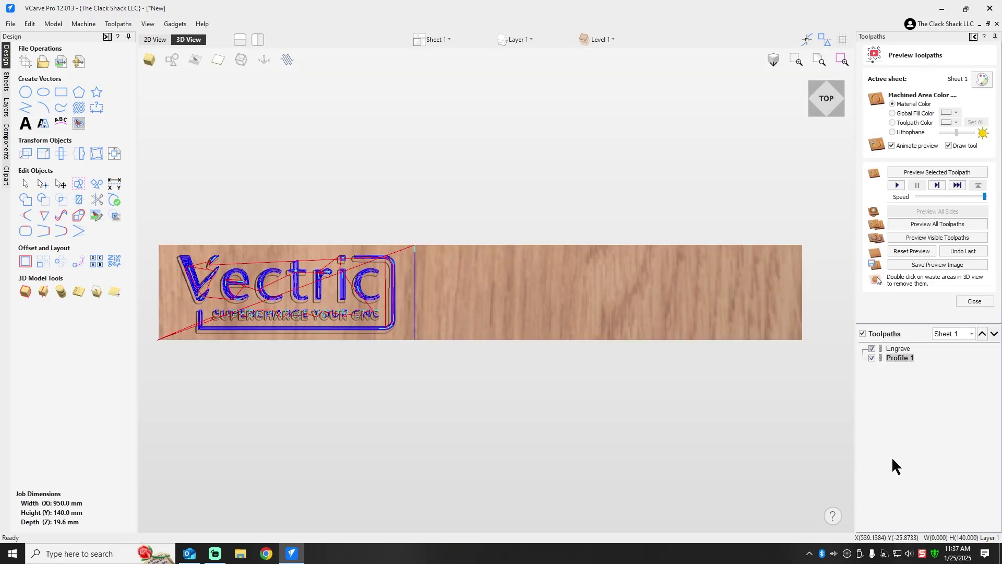
Step: Reset the preview, simulate all toolpaths, and examine the cut line and engraved logo up close
click(908, 251)
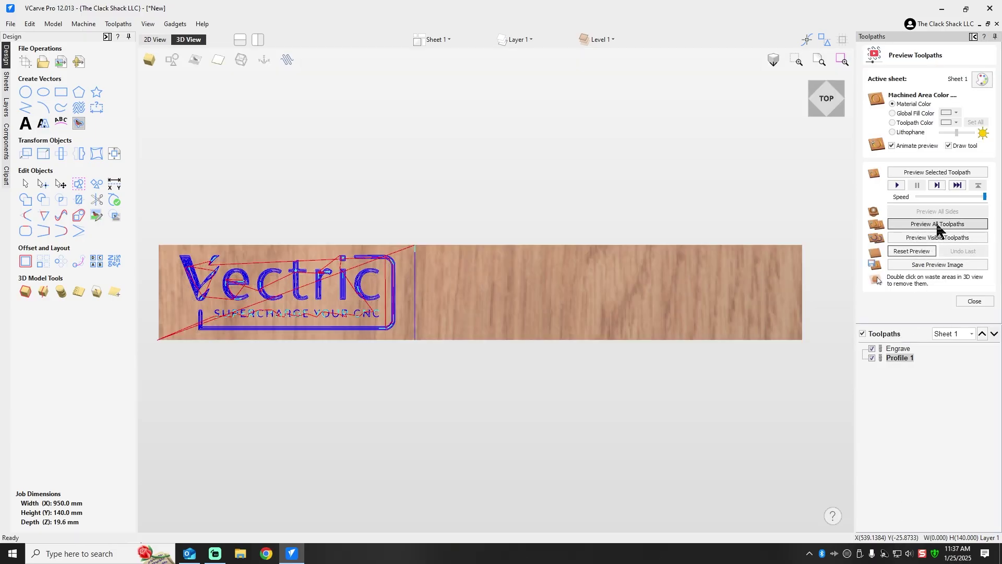
click(937, 225)
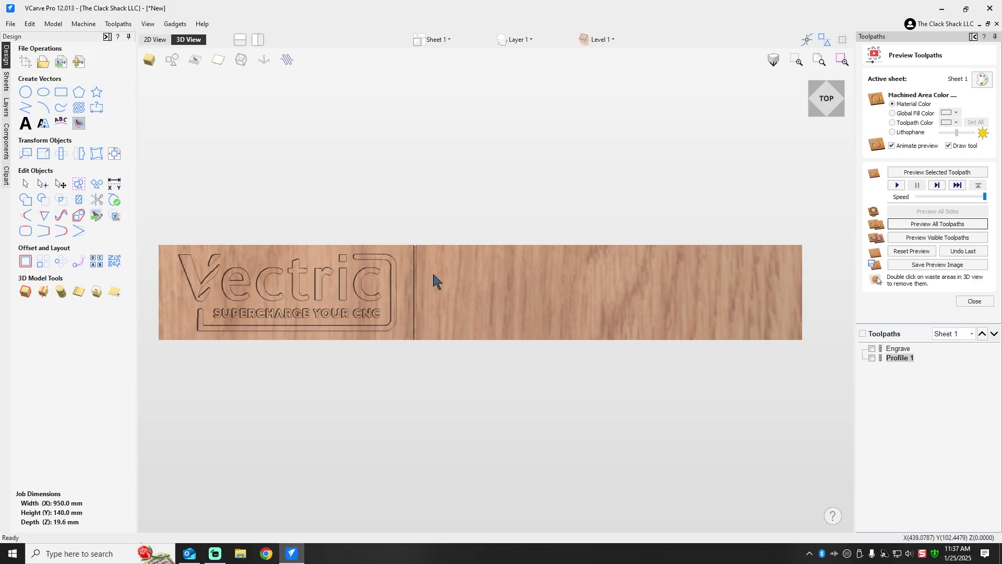
scroll(384, 306, up, 5)
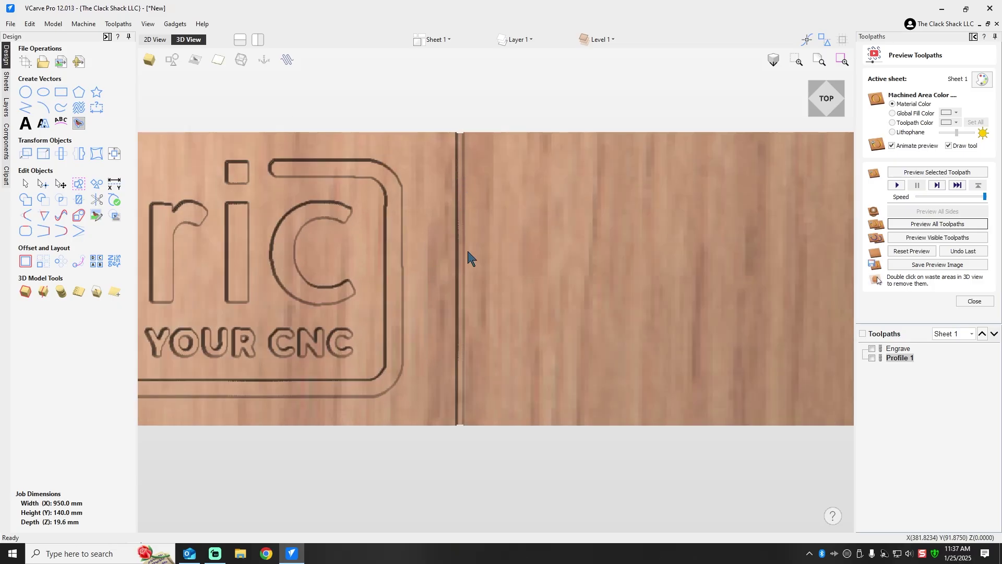
scroll(412, 315, down, 5)
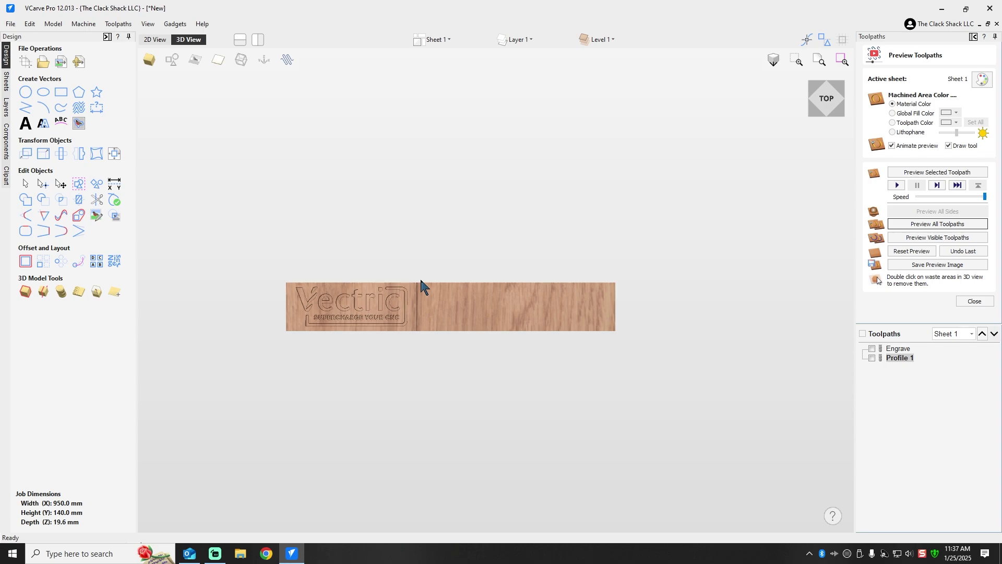
scroll(421, 312, up, 3)
scroll(421, 312, down, 2)
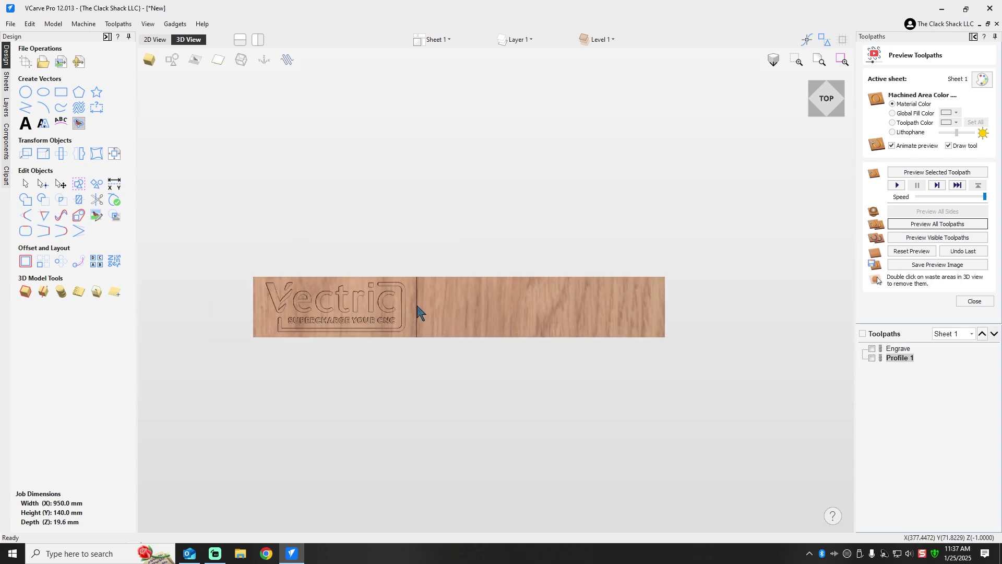
scroll(279, 308, up, 5)
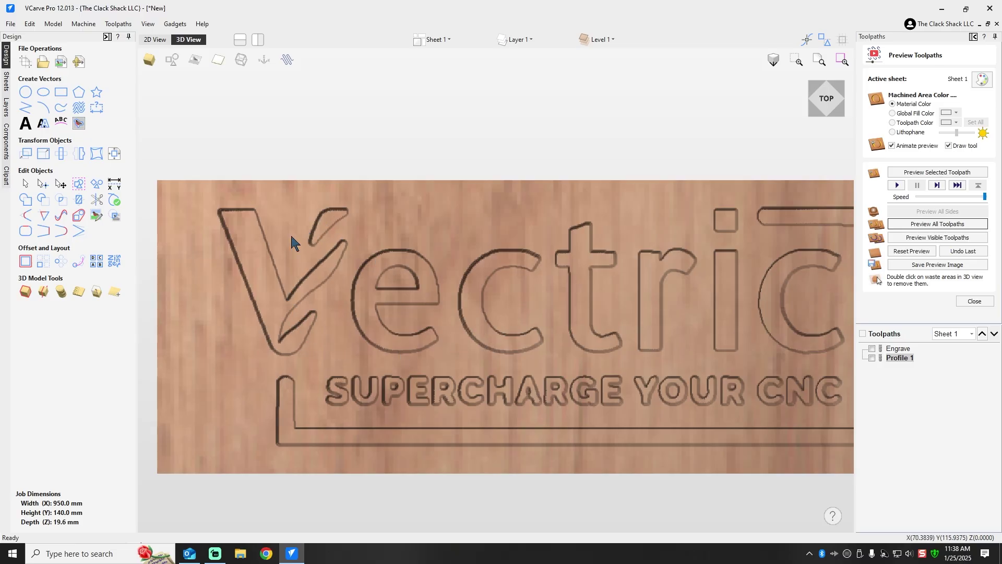
scroll(419, 356, down, 5)
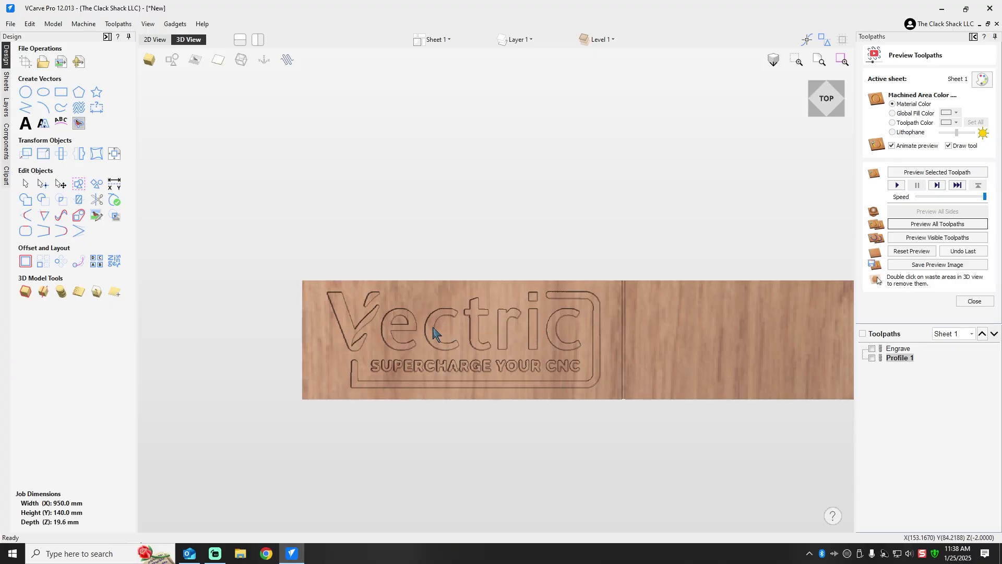
Step: Close the preview, return to the 2D view, and undo the last edit to restore the rectangle around the logo
click(982, 303)
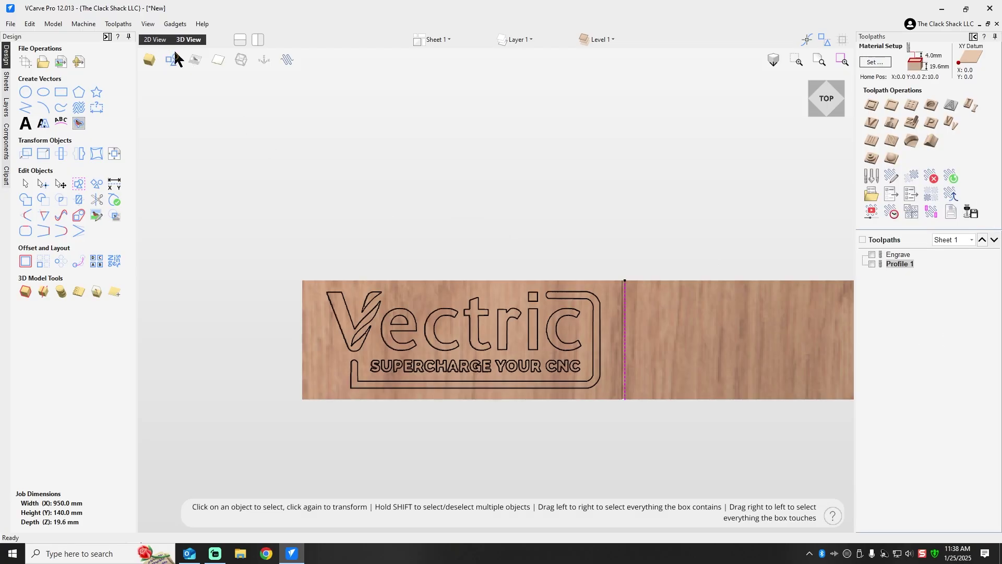
click(159, 40)
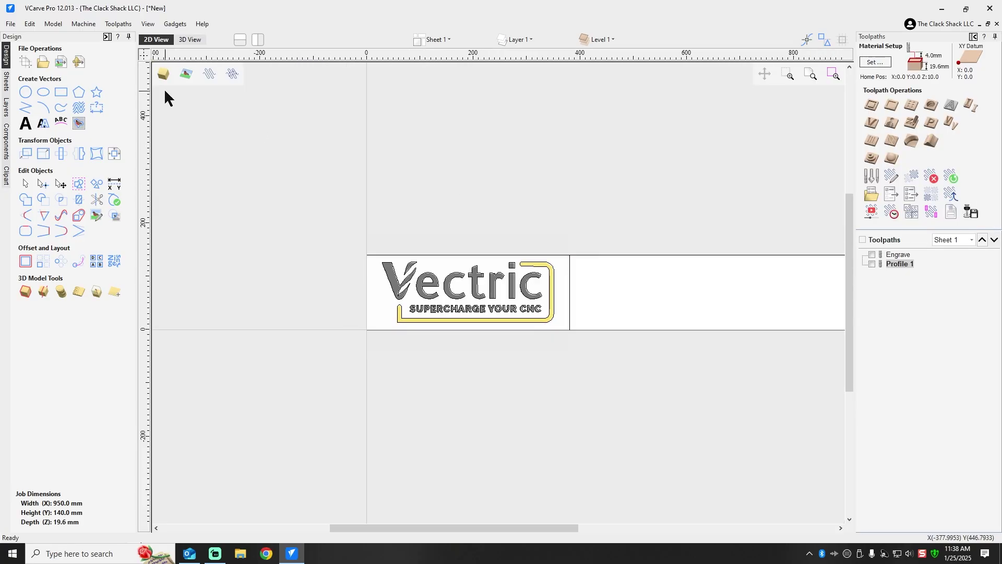
click(10, 24)
mouse_move(27, 24)
click(49, 36)
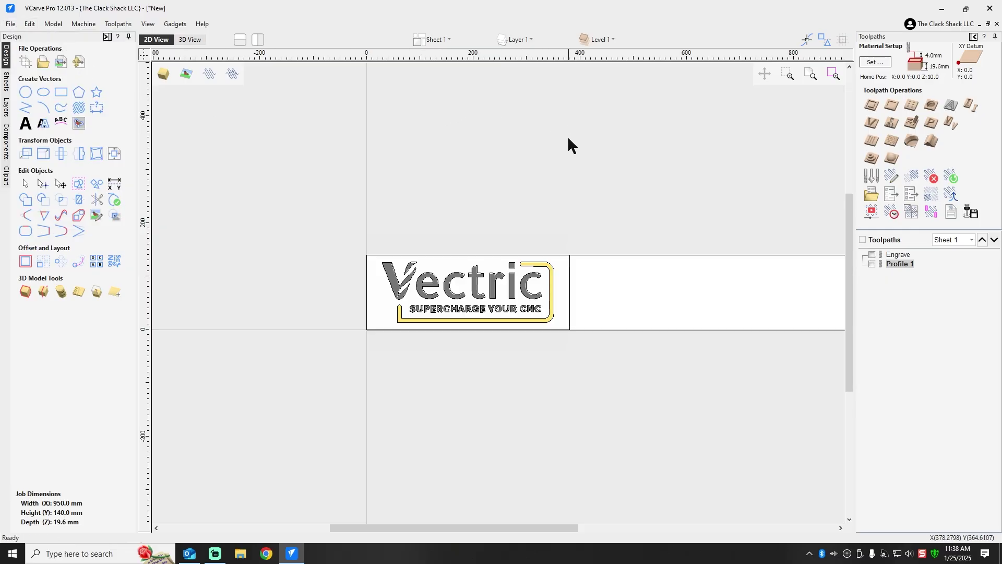
Step: Calculate a 2 mm deep offset pocket between the rectangle and the logo vectors with the 1/8" Slim Jen Down Shear and 10 mm ramp plunges
click(527, 329)
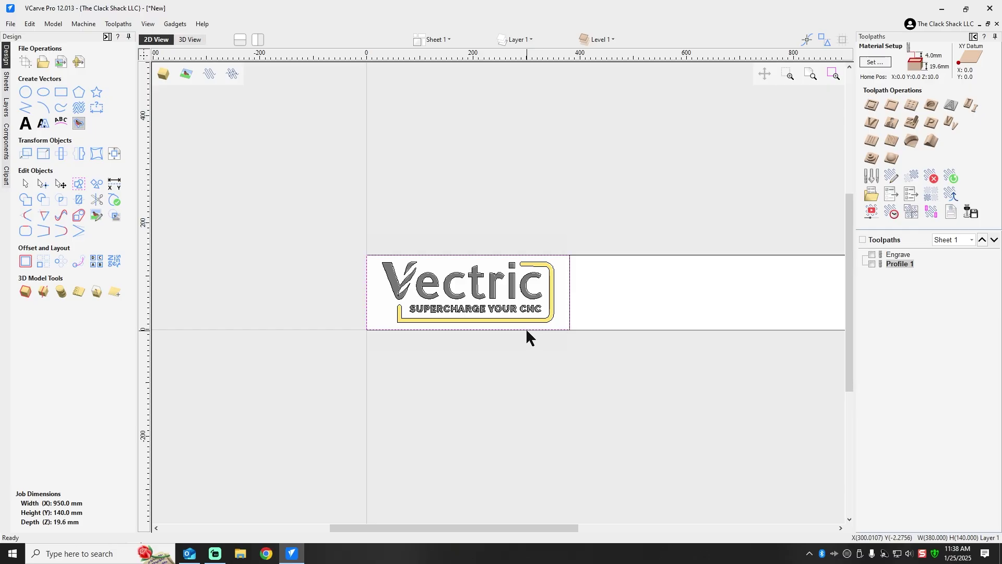
shift+click(412, 268)
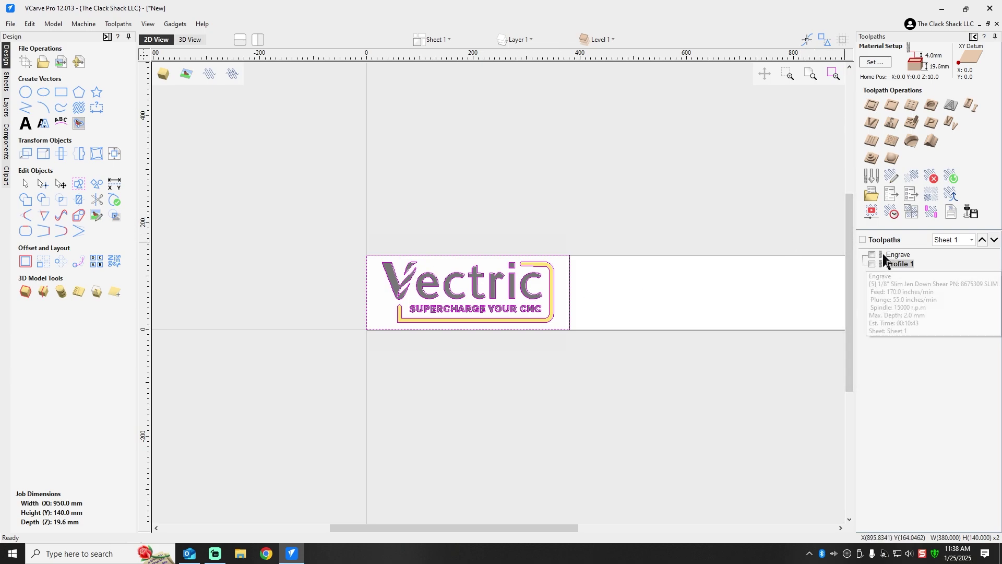
click(889, 107)
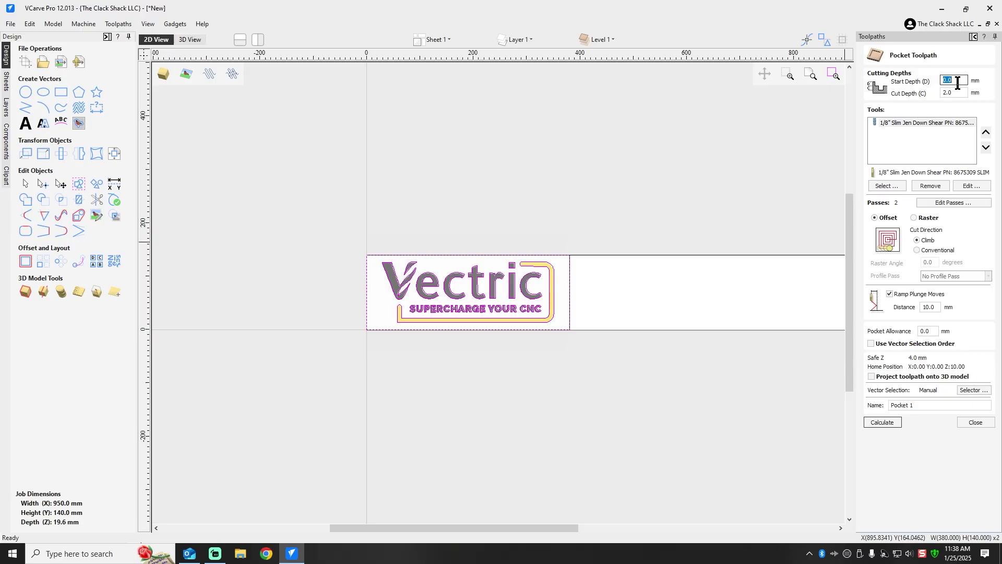
click(883, 424)
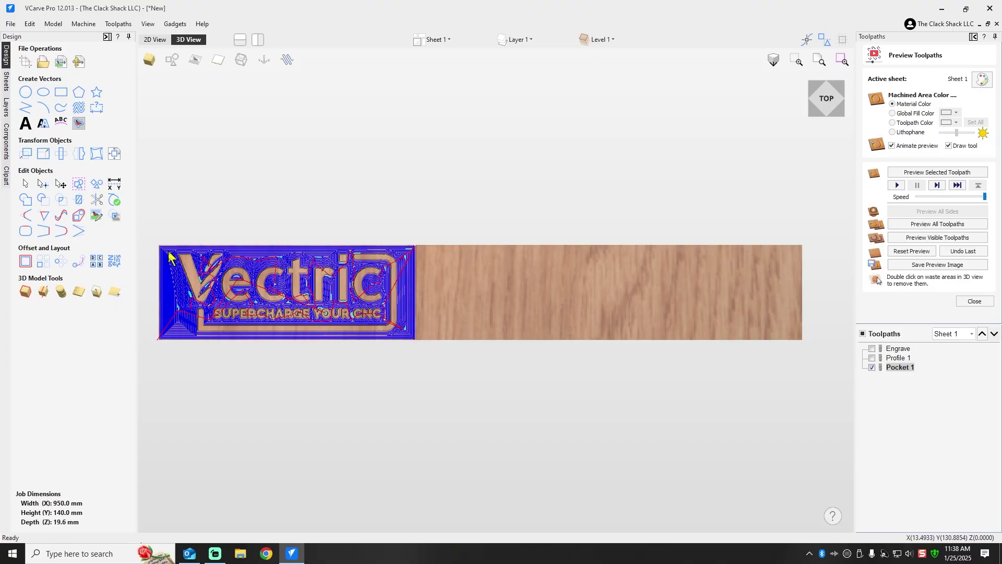
Step: Simulate the visible pocket toolpath and inspect the raised logo and tagline lettering for detail
click(925, 236)
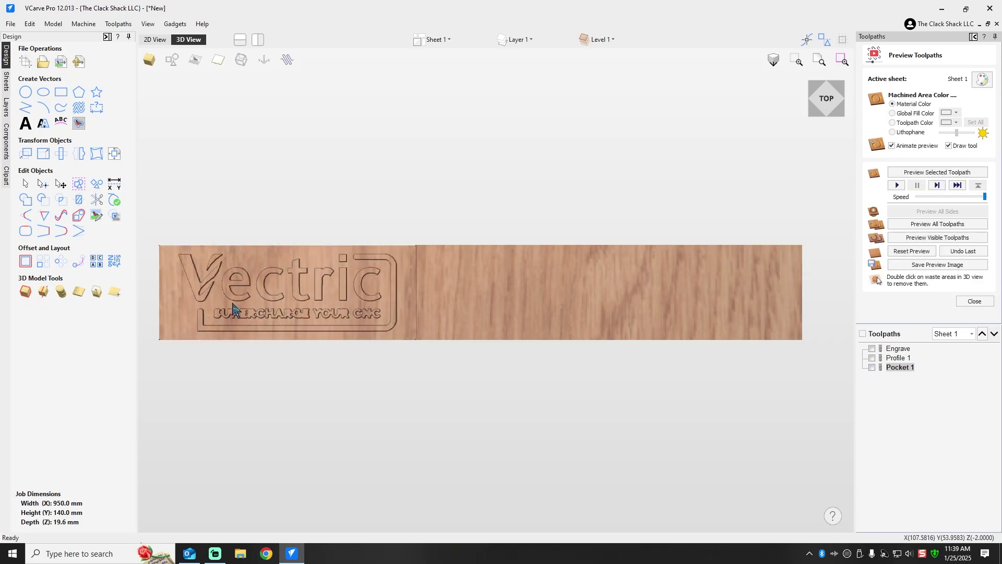
scroll(335, 297, up, 3)
scroll(294, 300, down, 3)
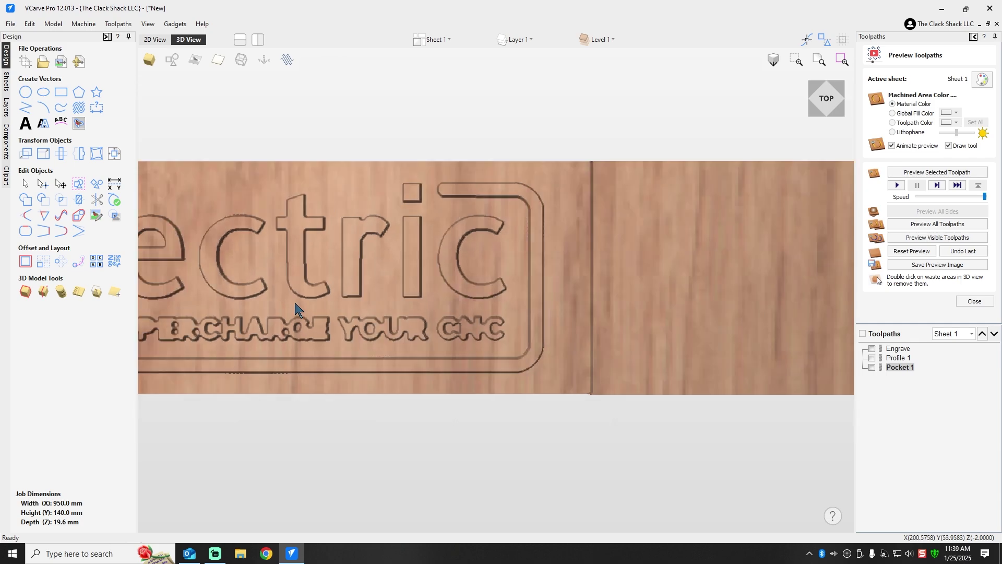
scroll(238, 313, up, 5)
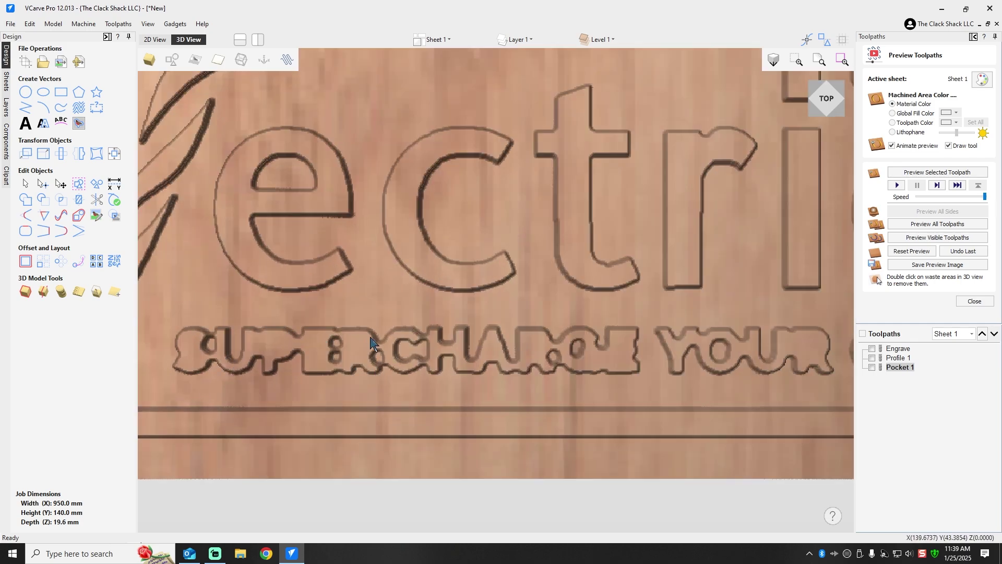
scroll(423, 355, down, 5)
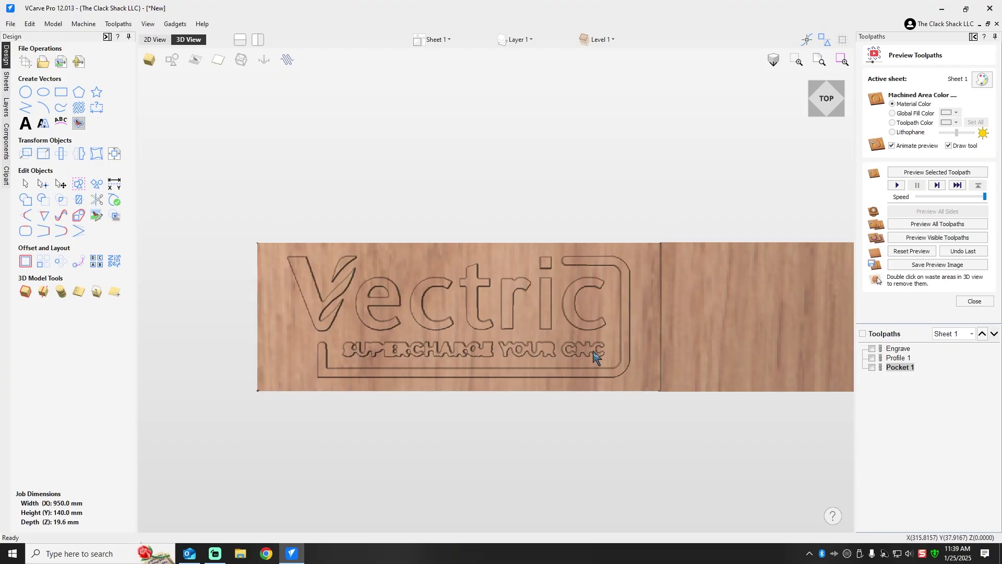
Step: Try replacing the tool of Pocket 1 with the 1/8" Little B Tapered Ballnose and recalculate the toolpath
click(871, 367)
double_click(898, 367)
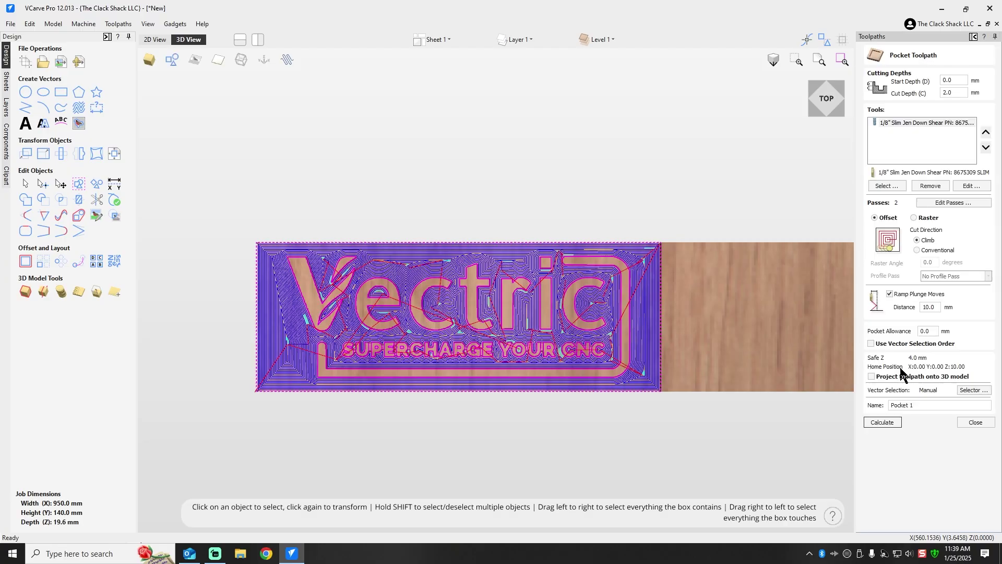
click(921, 123)
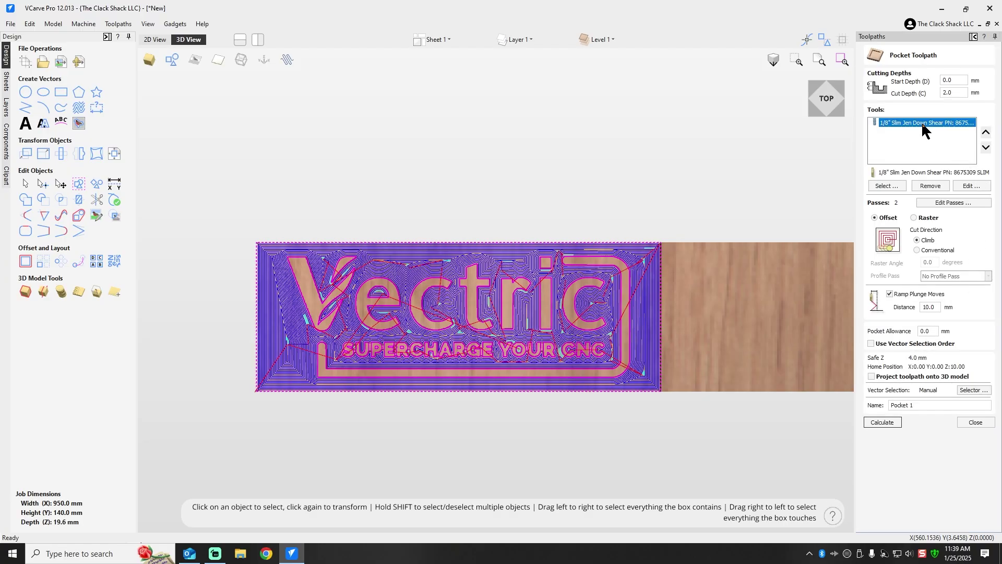
click(924, 186)
click(886, 186)
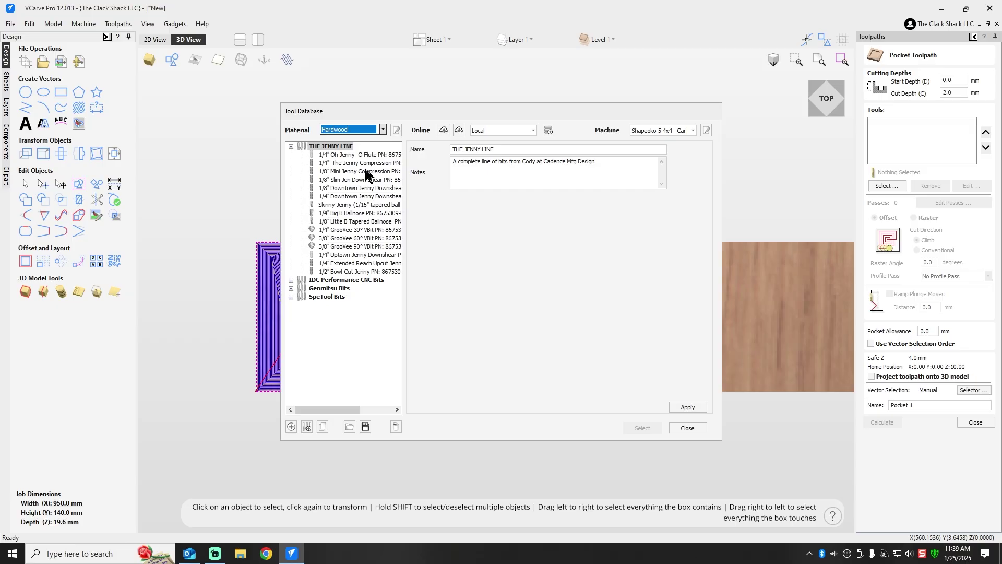
click(335, 223)
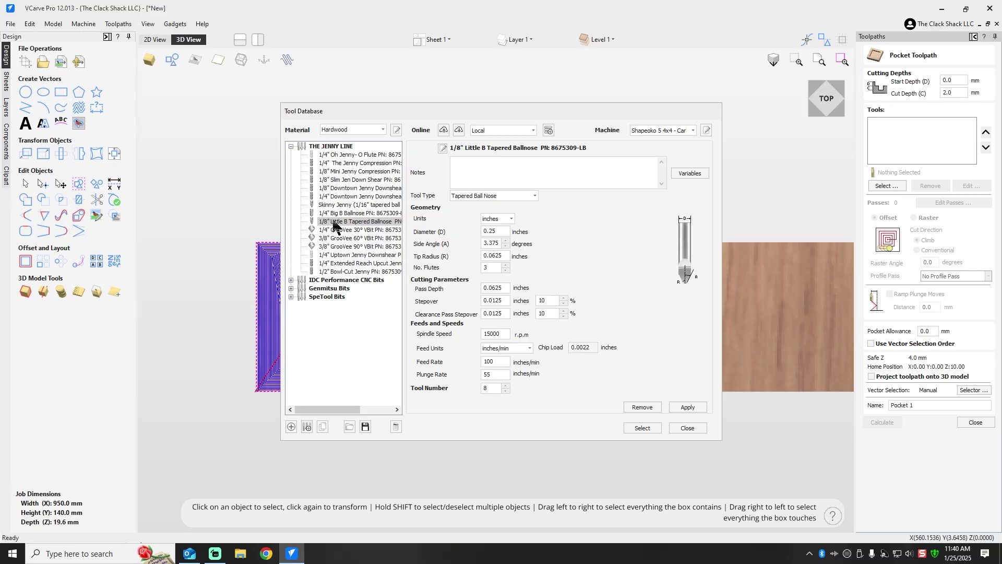
click(642, 428)
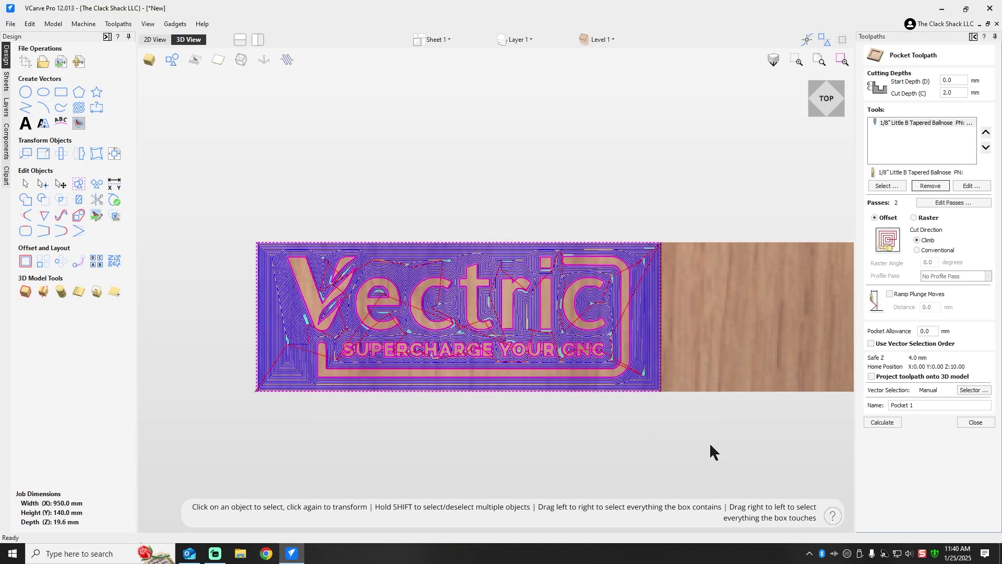
click(882, 422)
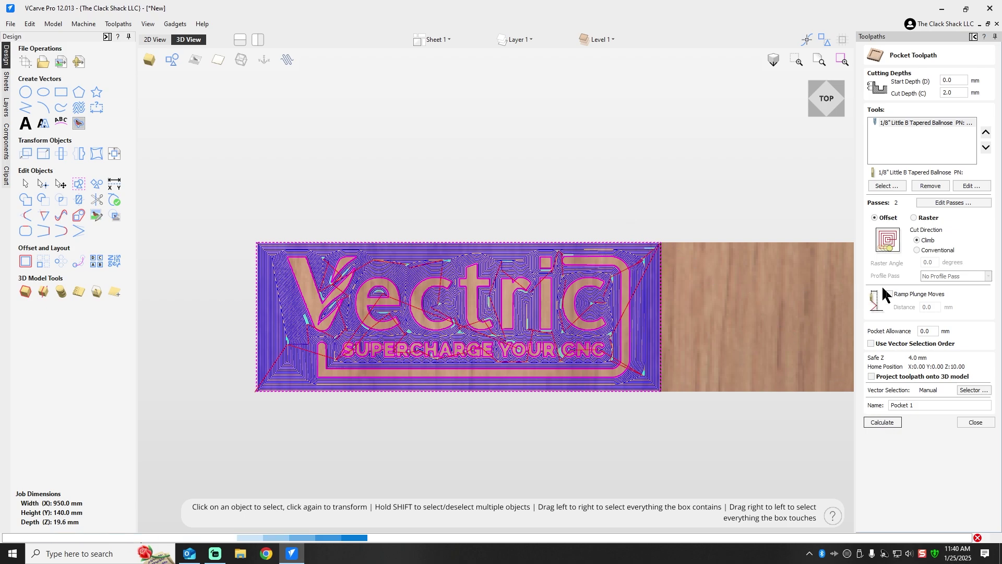
Step: Reset the preview and simulate only the recalculated pocket around the logo, then close the preview
click(911, 251)
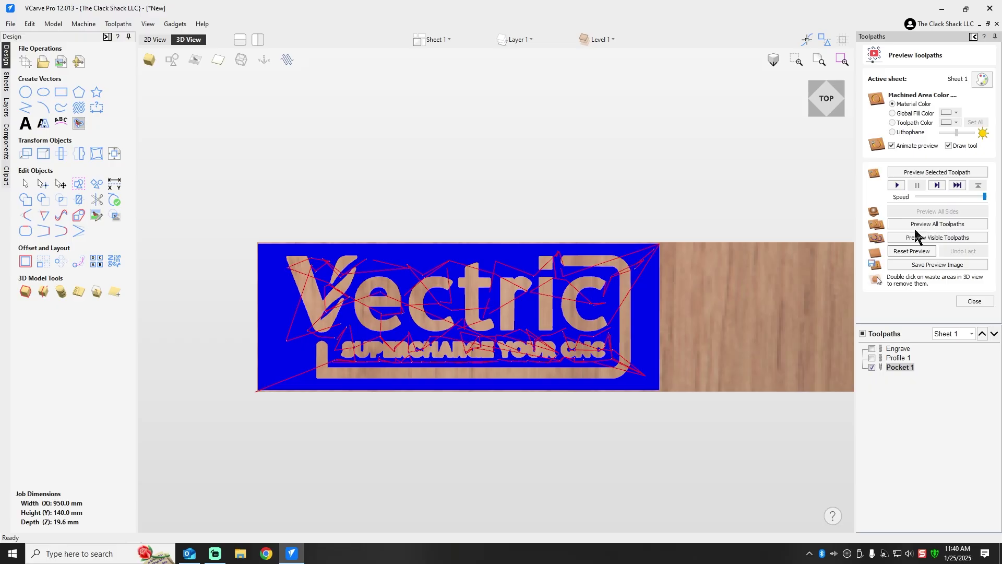
click(920, 238)
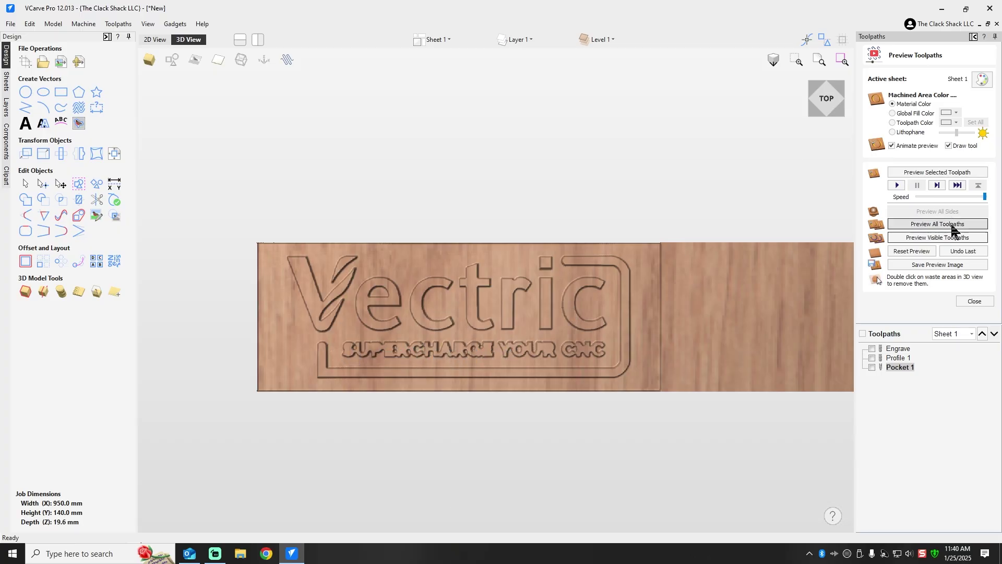
click(974, 301)
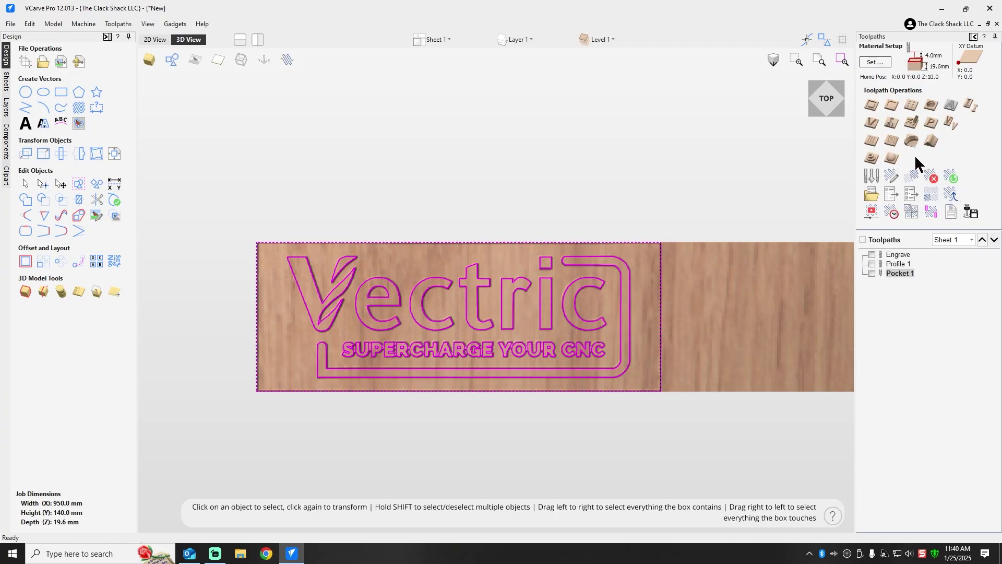
Step: Remove the 1/8" Little B Tapered Ballnose from the Pocket 1 toolpath and open the tool database for a replacement
double_click(898, 273)
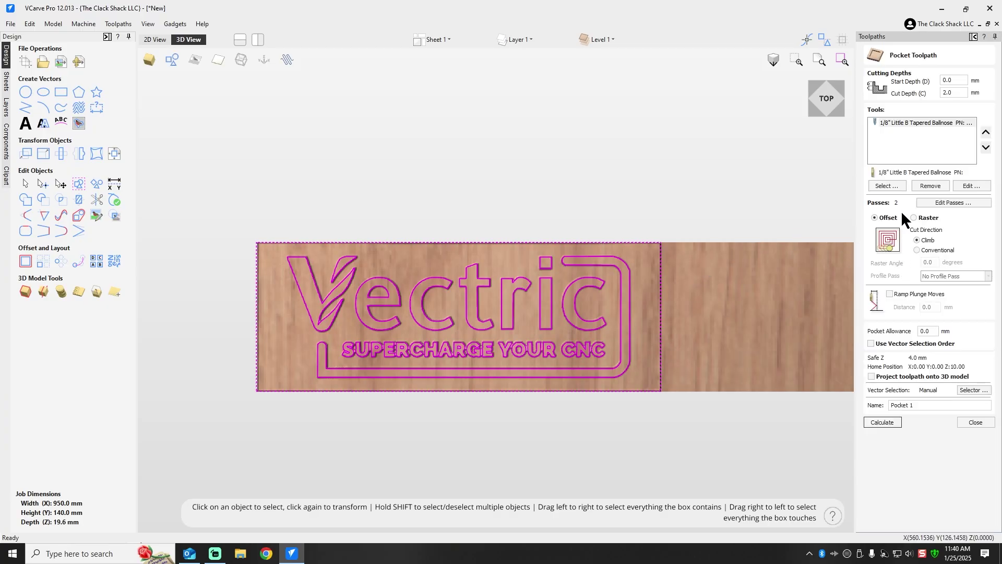
click(908, 125)
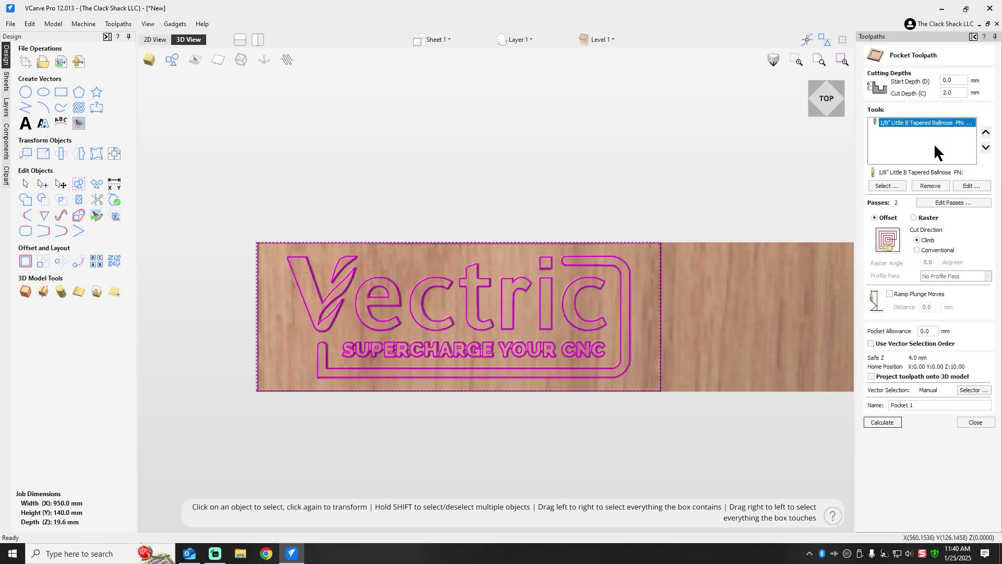
click(931, 186)
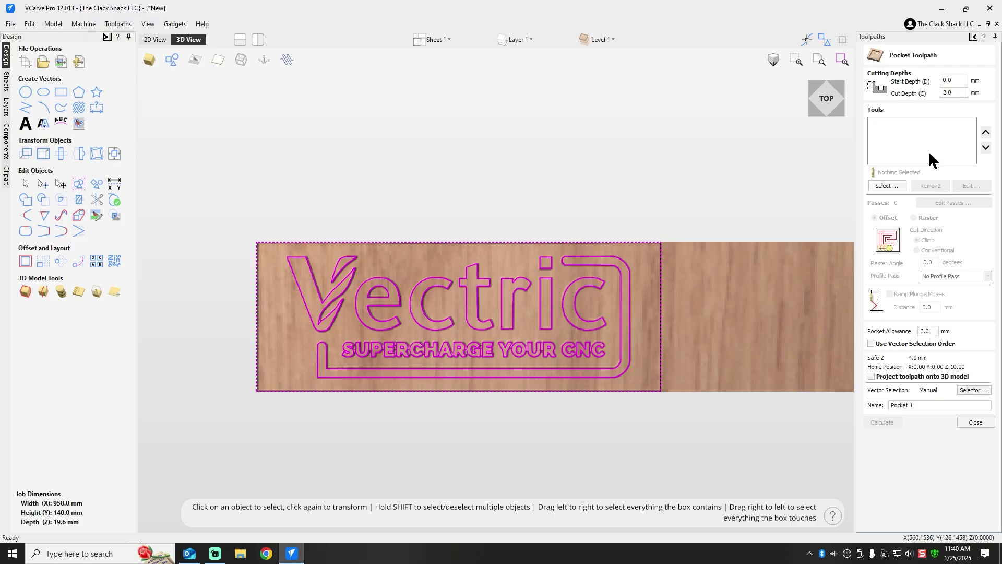
click(887, 185)
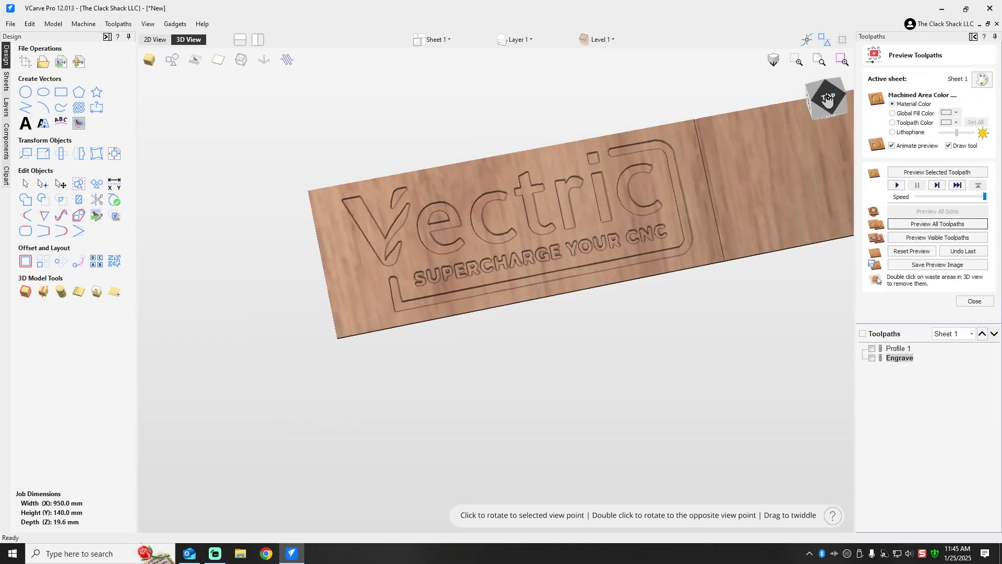
Step: Inspect the simulated engraved logo and profile line from an angled 3D view, then close the preview
click(827, 78)
mouse_move(827, 77)
mouse_down()
mouse_move(801, 128)
mouse_move(832, 94)
mouse_up()
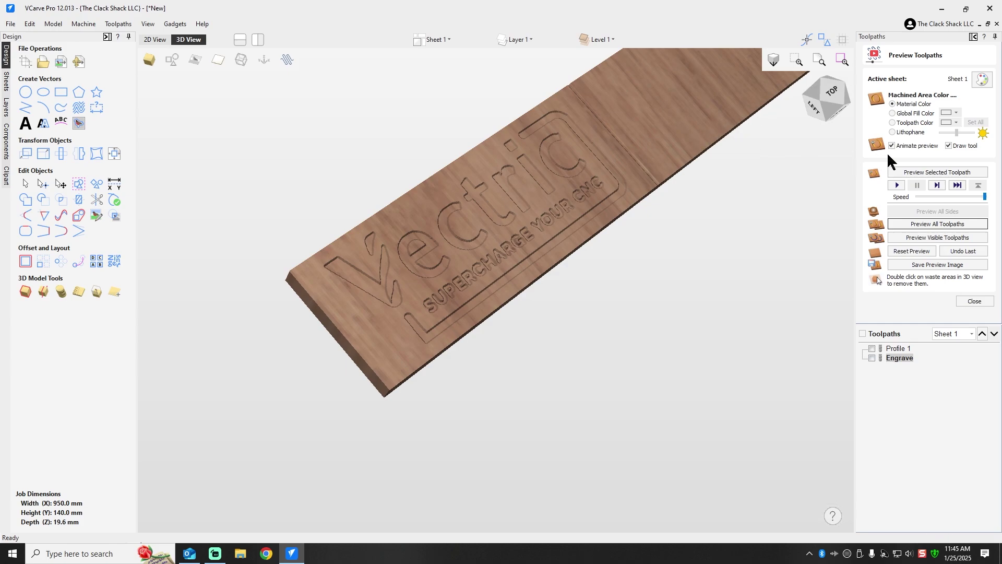
click(974, 302)
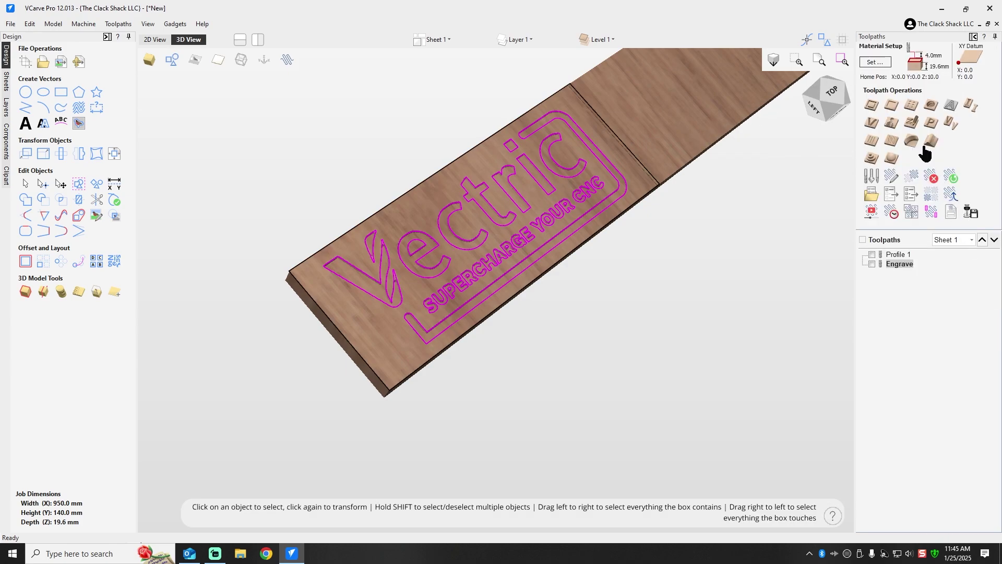
Step: Check the estimated machining times of all toolpaths and the tool and post processor listed for saving the Engrave toolpath
click(896, 211)
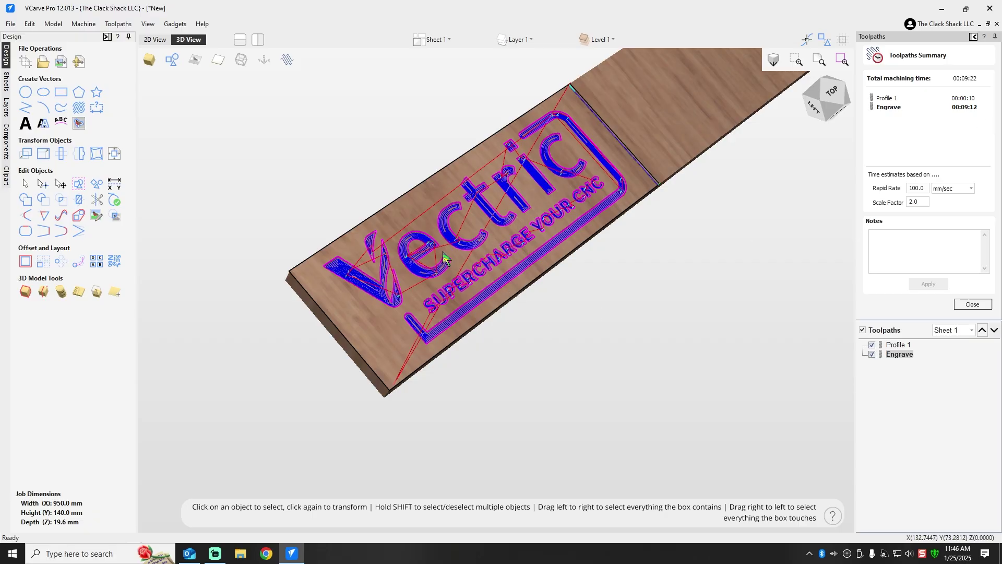
click(972, 304)
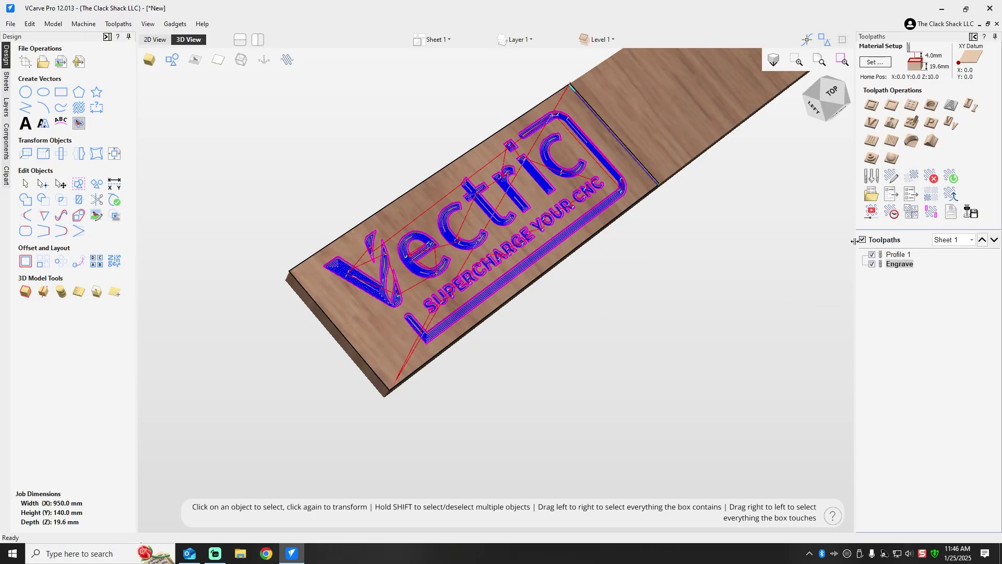
click(971, 214)
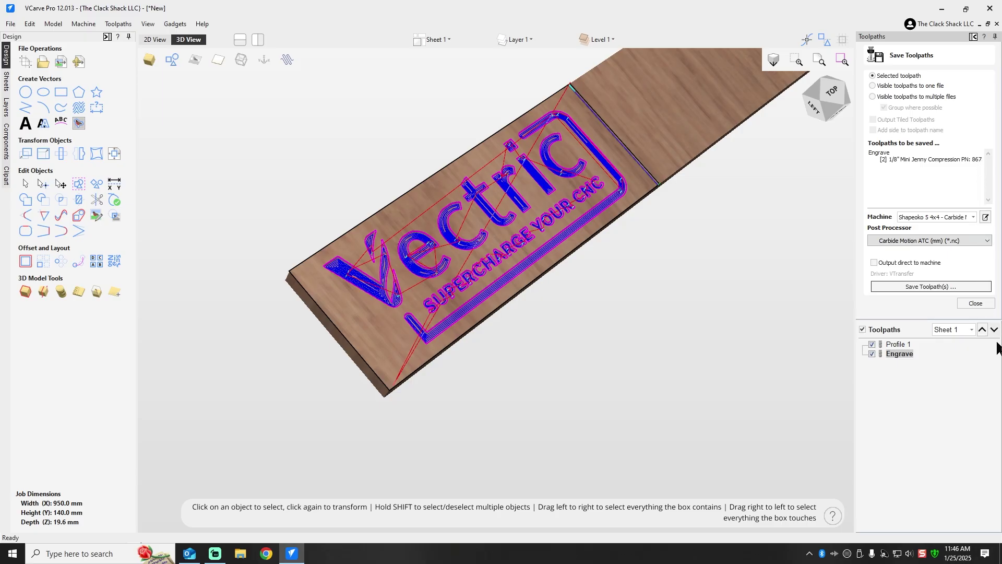
click(975, 303)
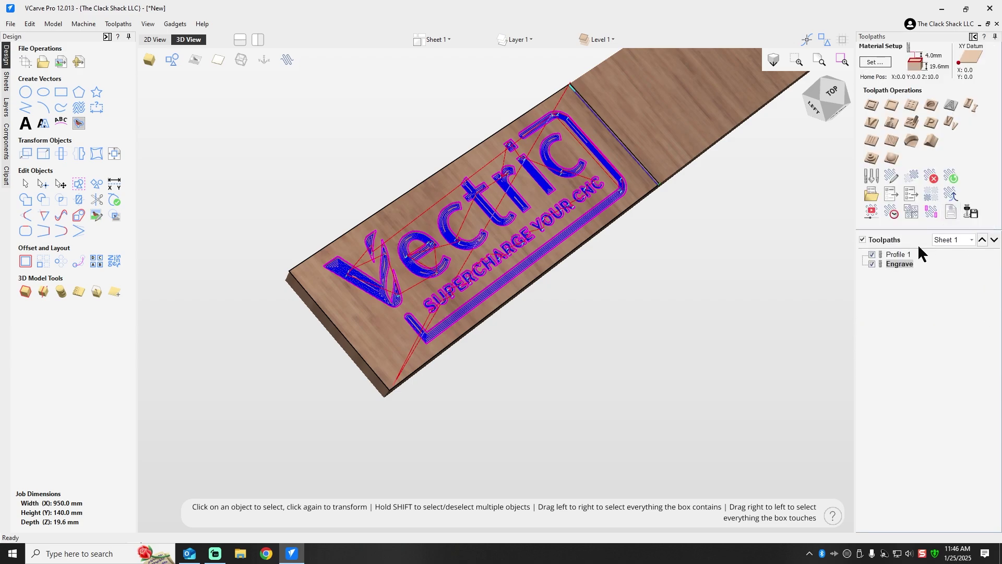
Step: Replace the tool of the Engrave pocket with the 1/8" Slim Jen Down Shear and recalculate the toolpath
double_click(895, 265)
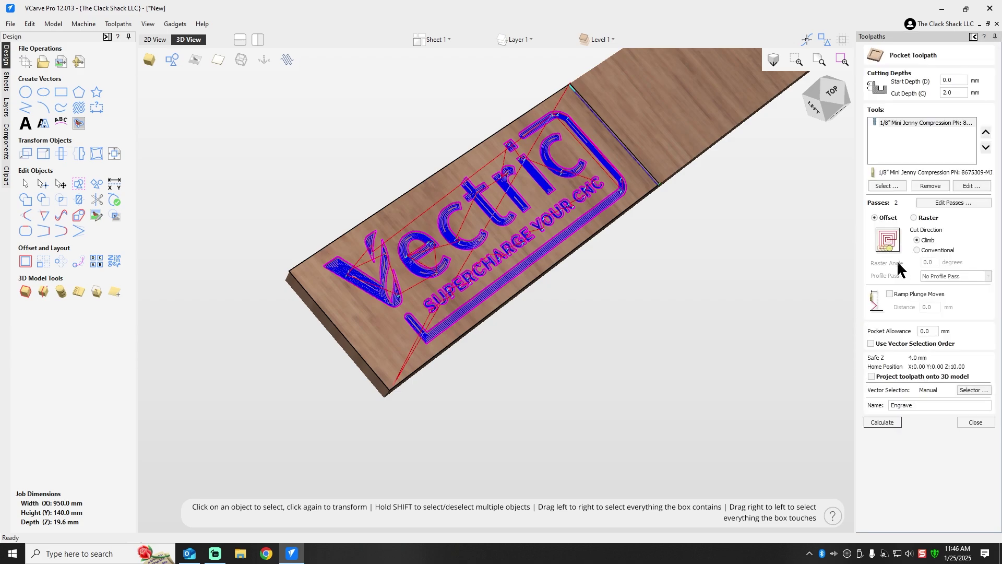
click(933, 123)
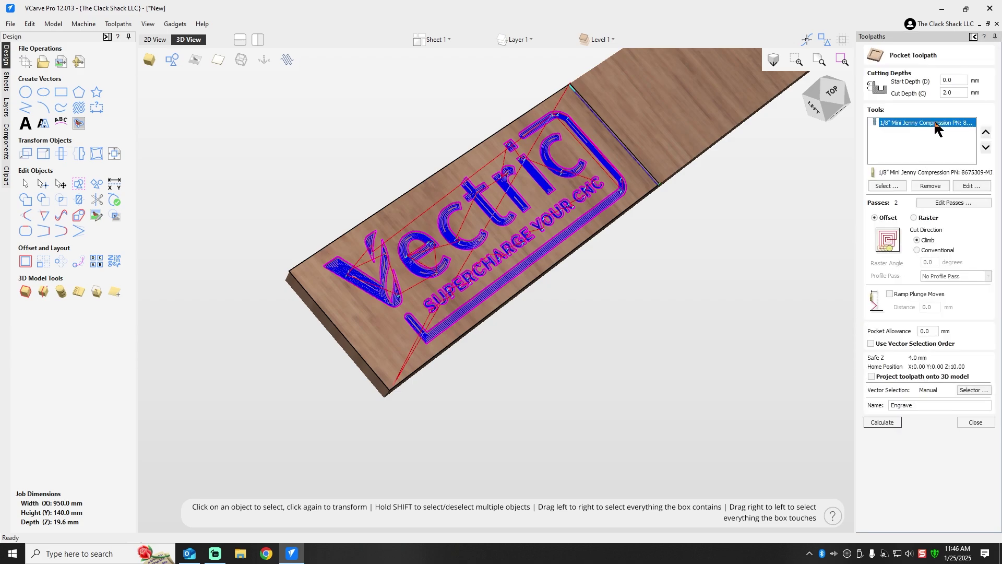
click(929, 187)
click(888, 186)
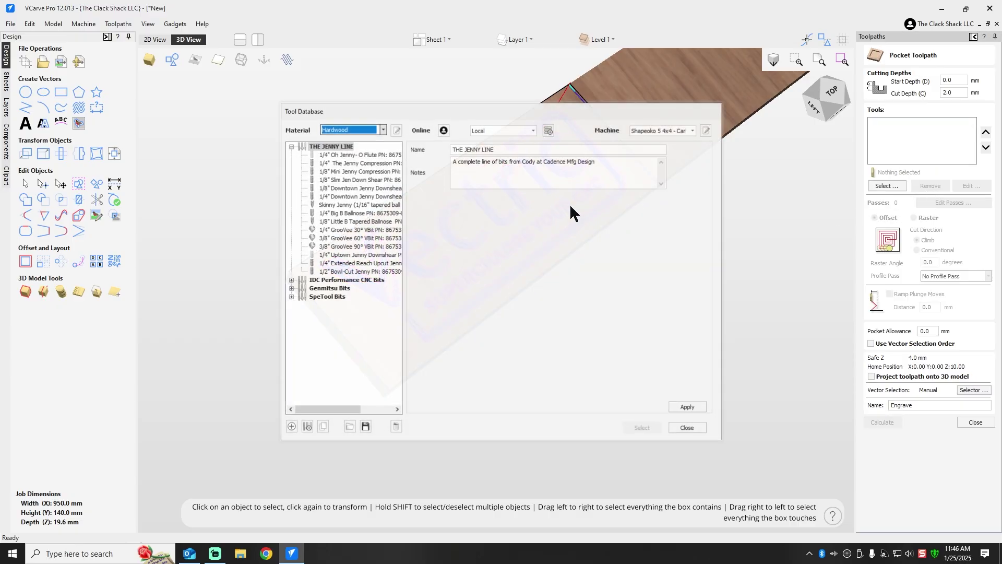
click(359, 180)
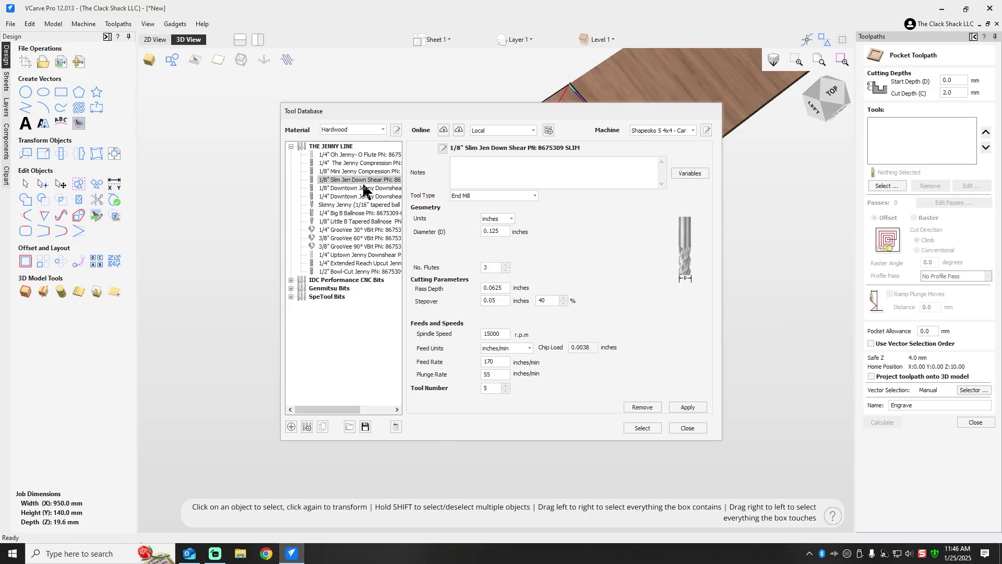
click(647, 429)
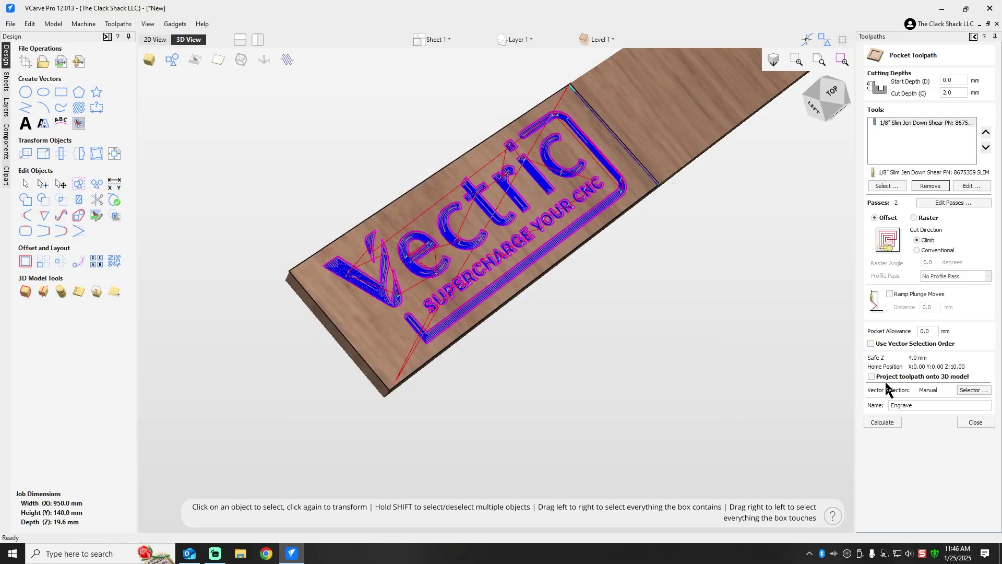
click(882, 422)
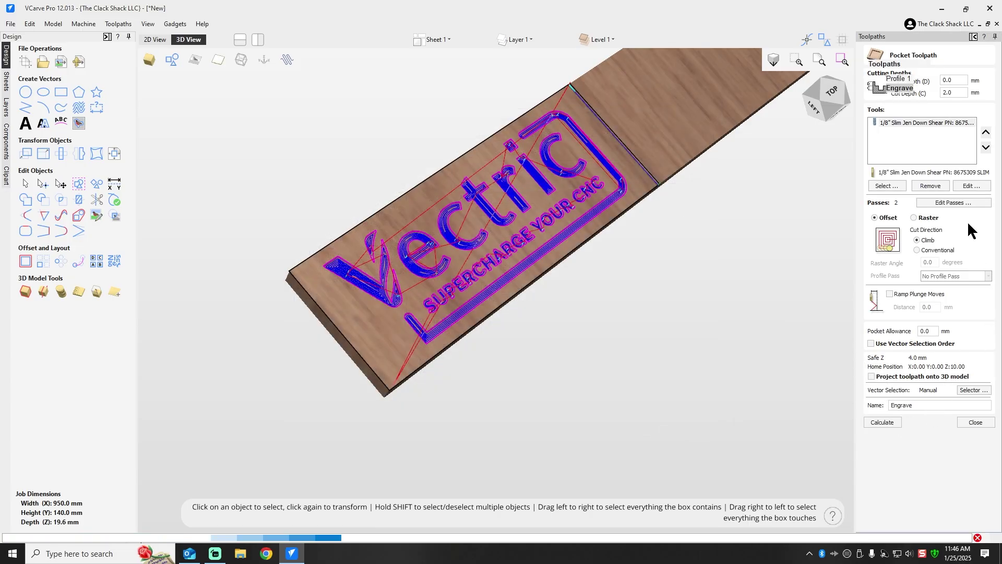
Step: Change the Profile 1 tool to the 1/8" Slim Jen Down Shear, recalculate the toolpath and close the preview
double_click(897, 348)
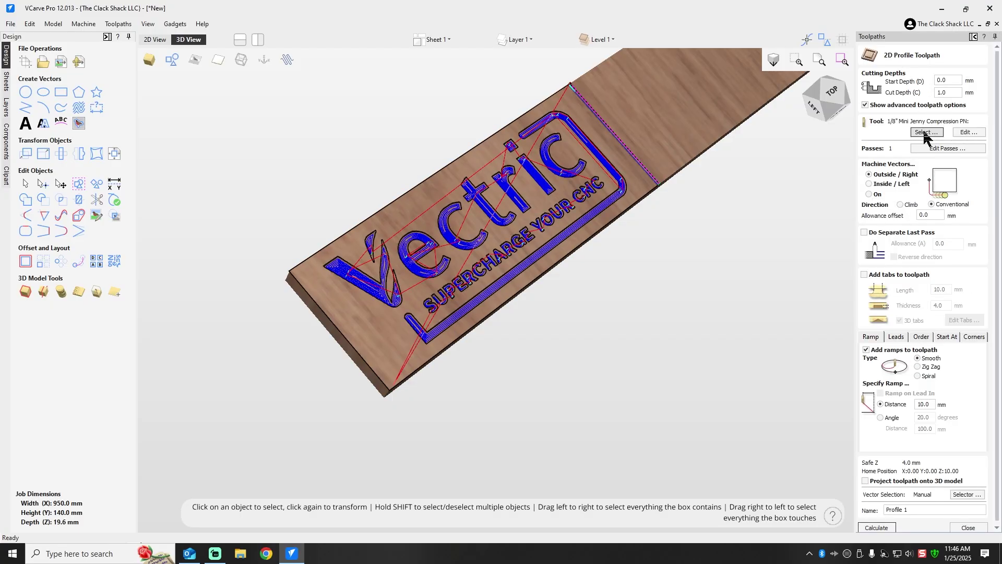
click(927, 132)
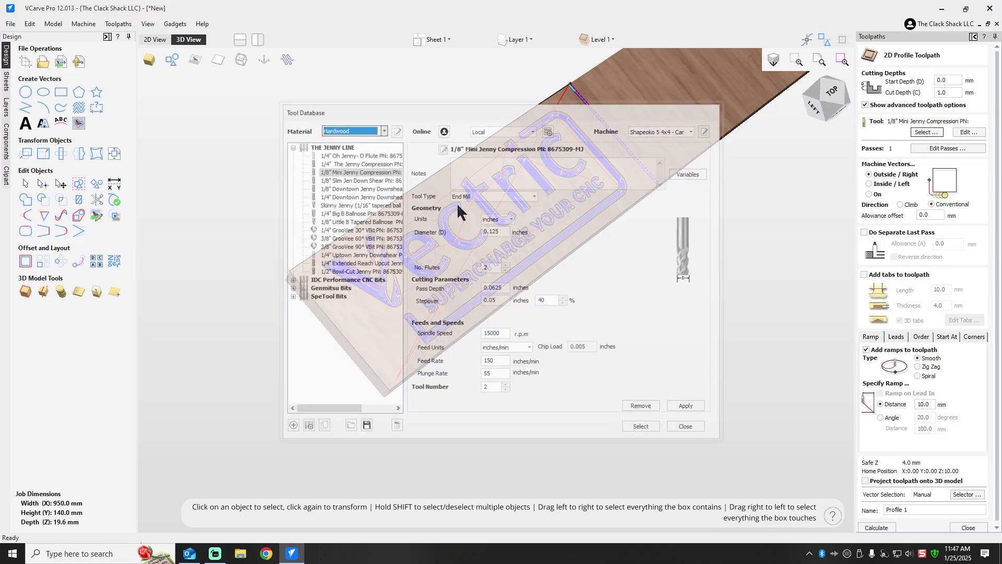
double_click(345, 181)
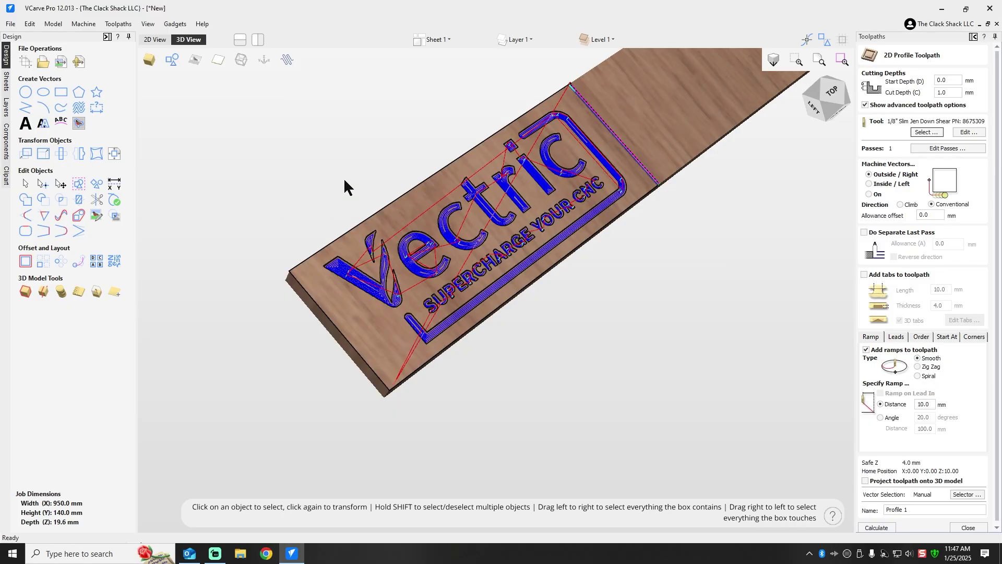
click(888, 528)
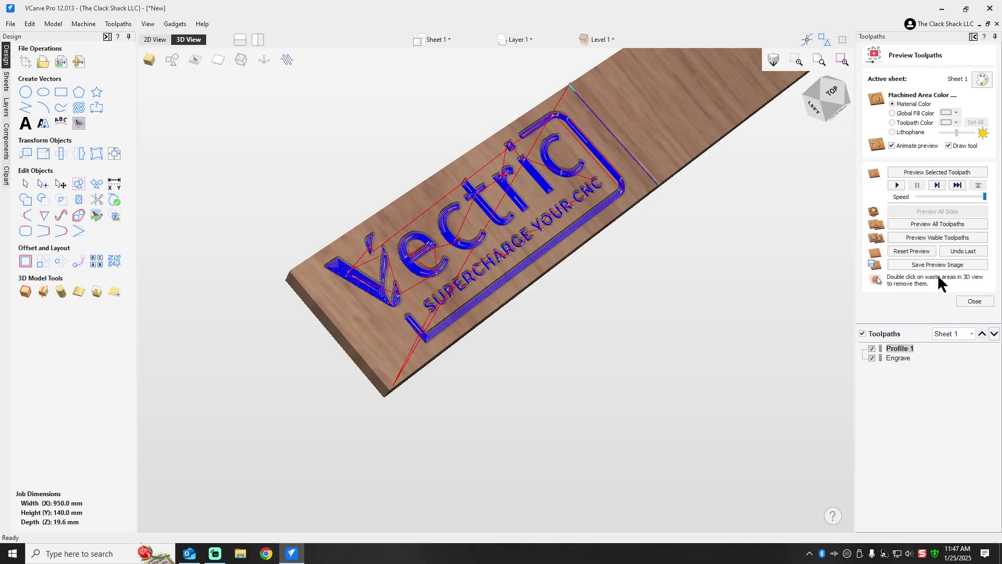
click(985, 301)
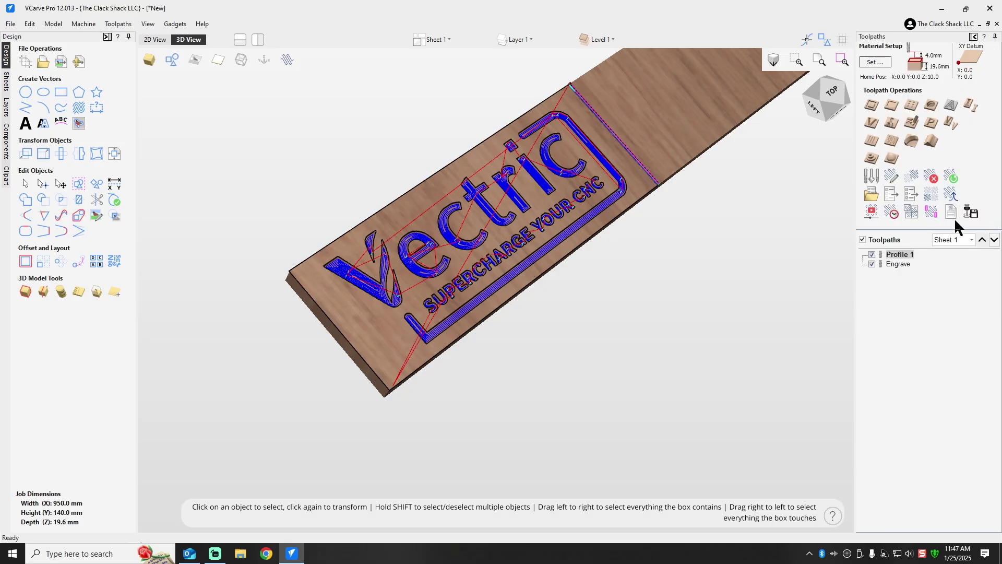